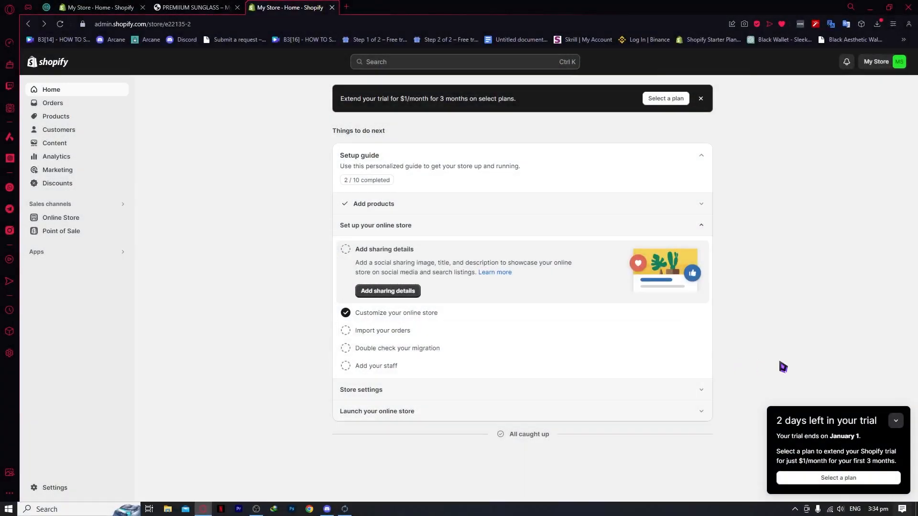
- Compare the pricing, fees and features of the store's subscription plans, focusing on the Advanced plan, then return to the home page
click(813, 477)
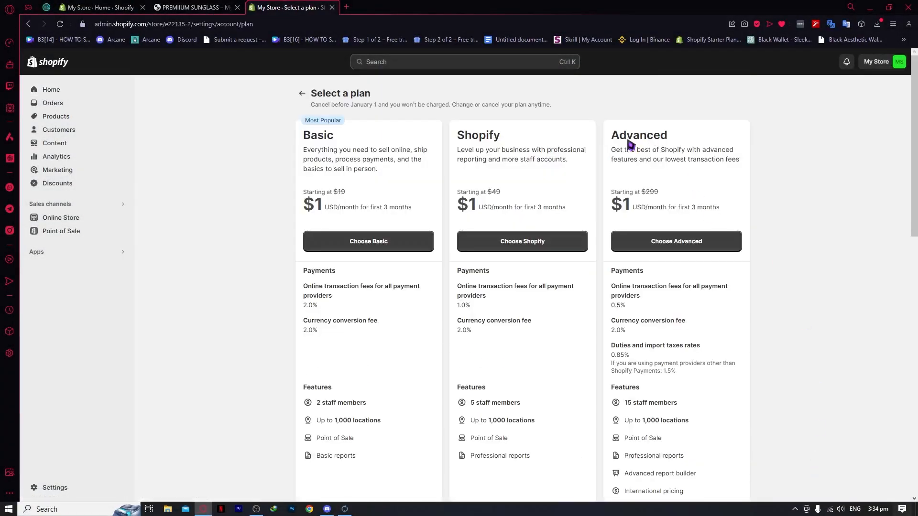
drag(612, 136, 678, 138)
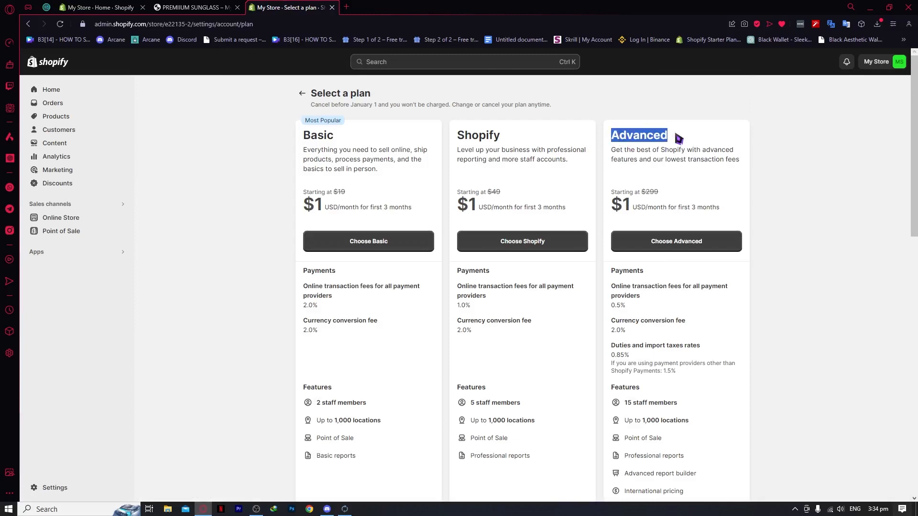
click(675, 182)
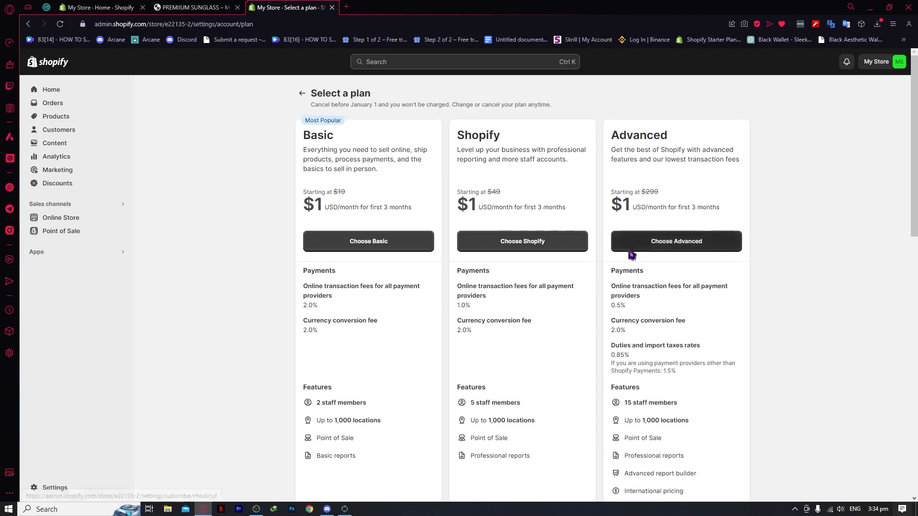
scroll(631, 254, down, 4)
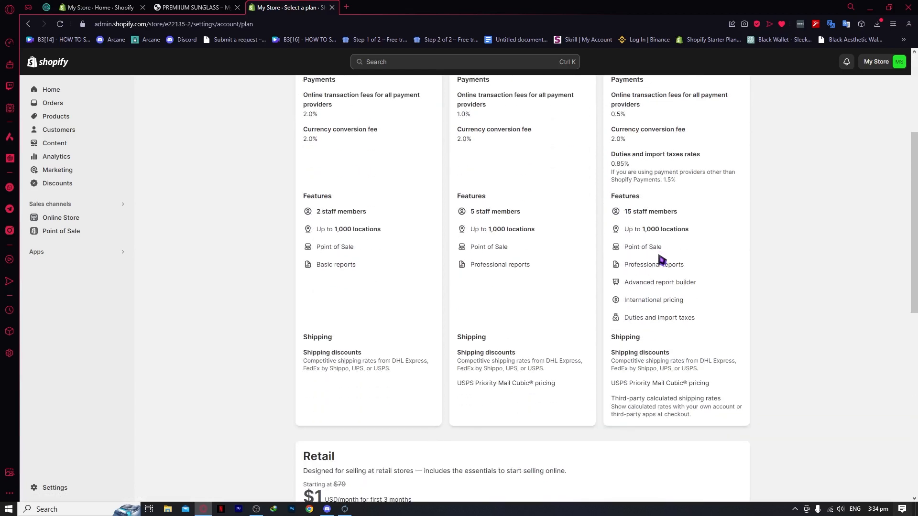
scroll(665, 262, up, 2)
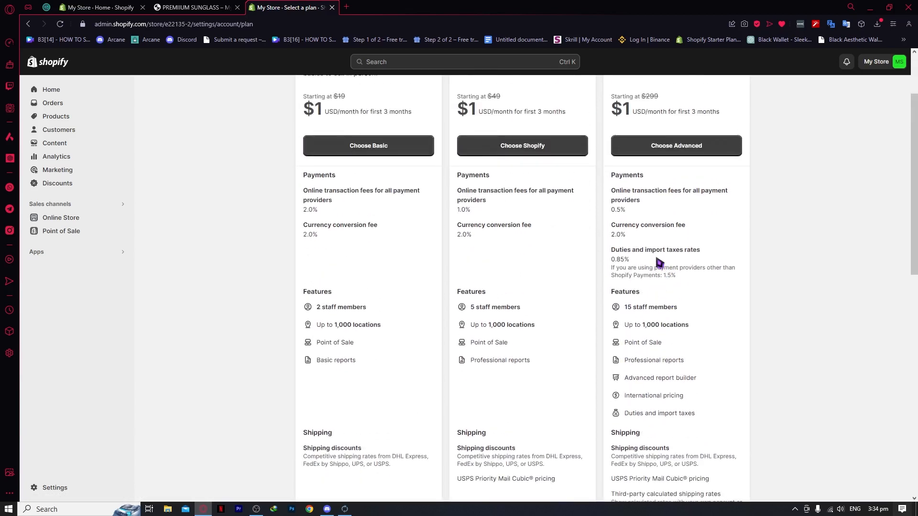
scroll(659, 262, up, 2)
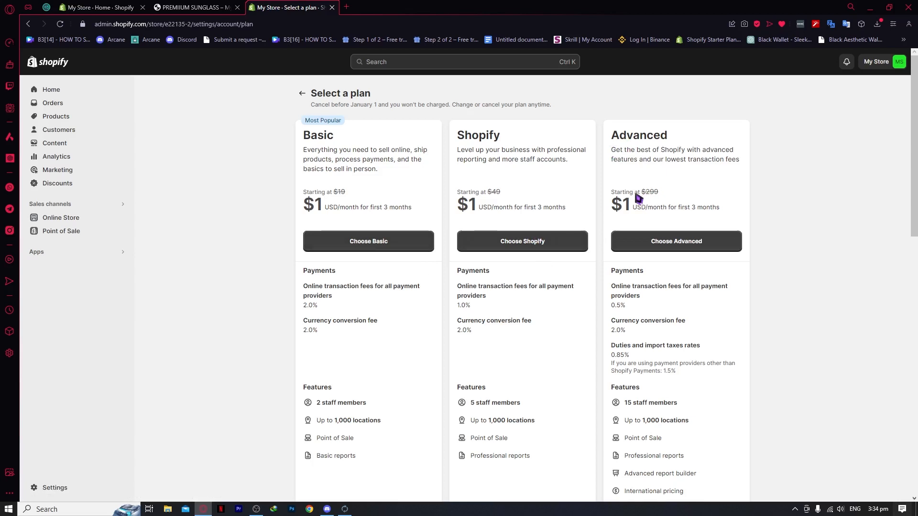
click(302, 93)
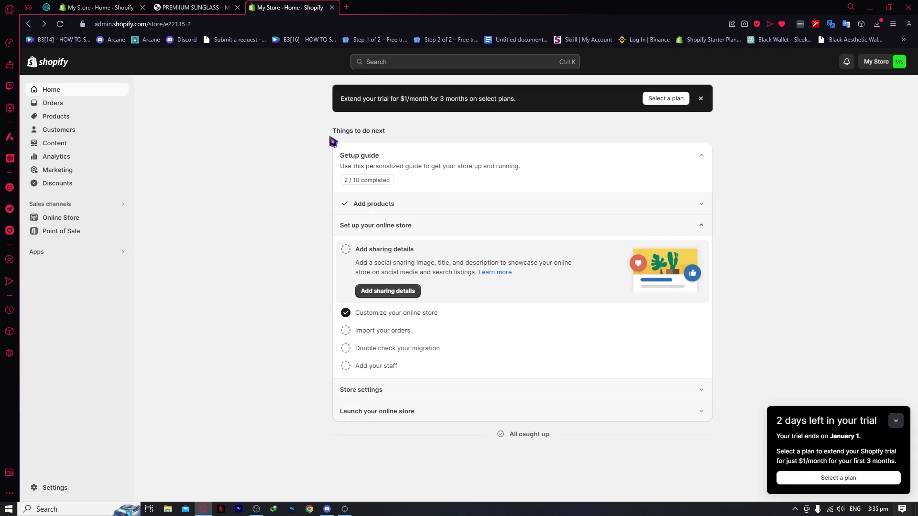
- Start a new product metafield definition in the store's custom data settings
click(65, 494)
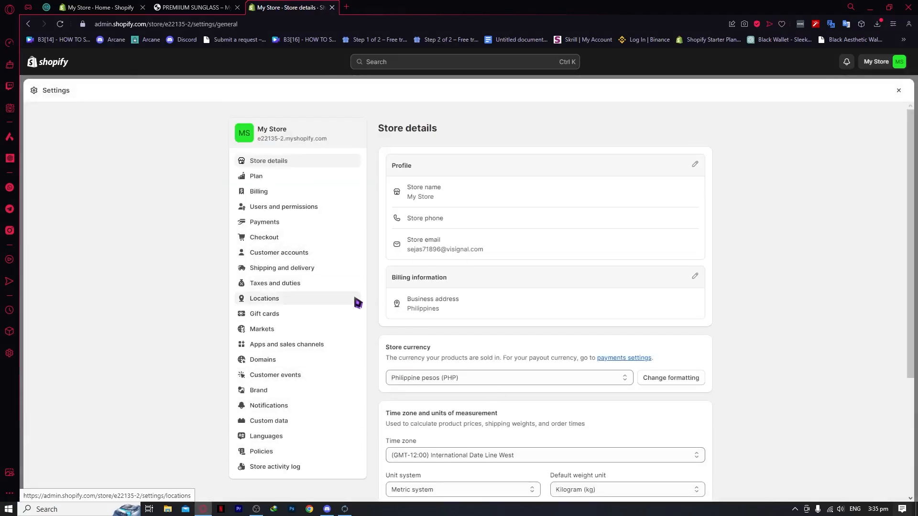
click(256, 427)
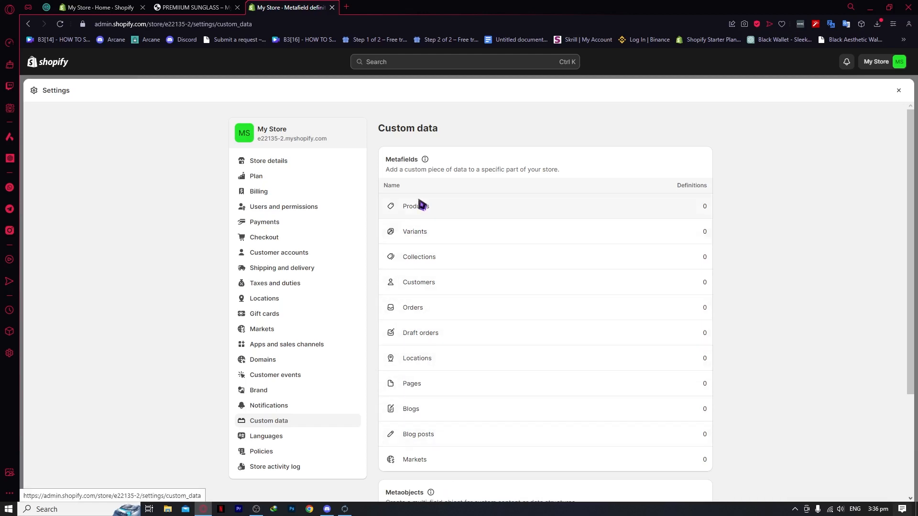
click(452, 218)
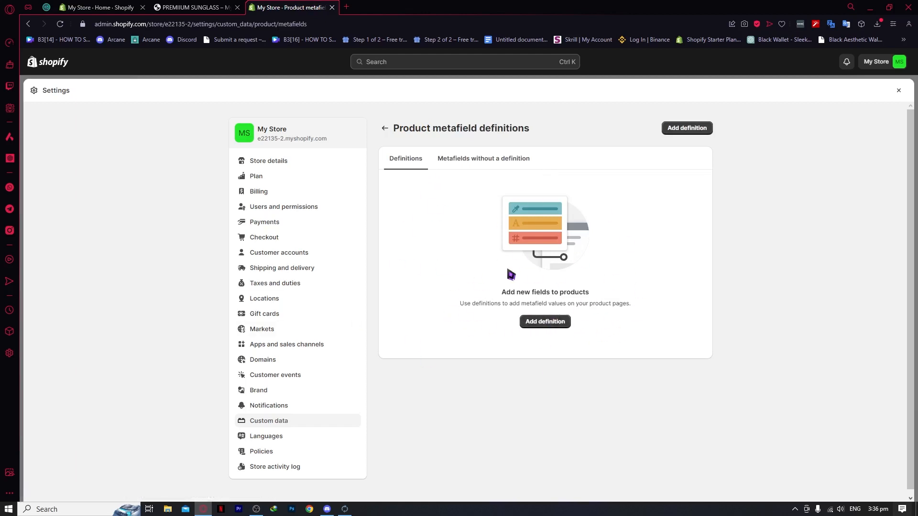
click(532, 322)
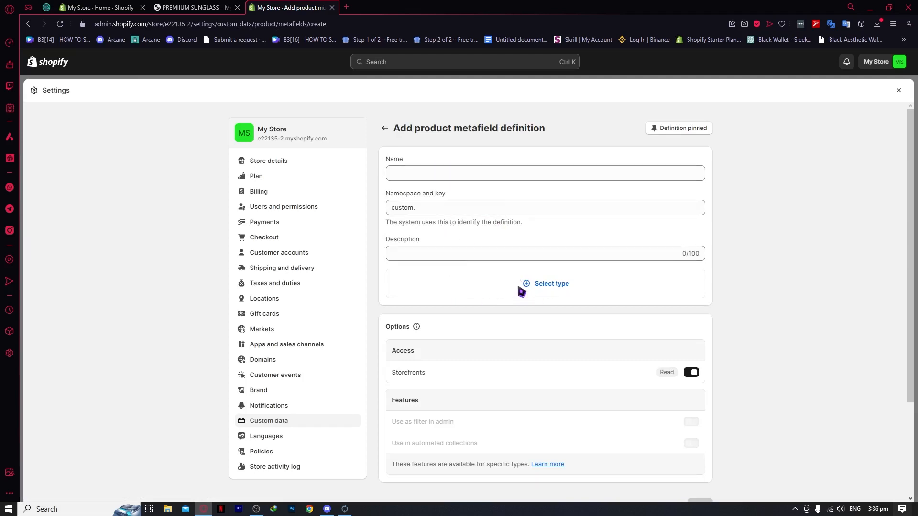
click(540, 287)
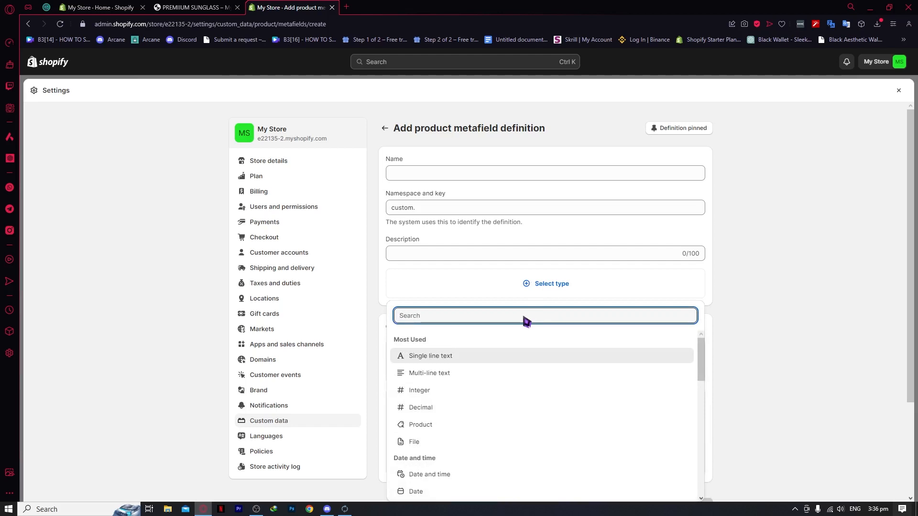
text(care)
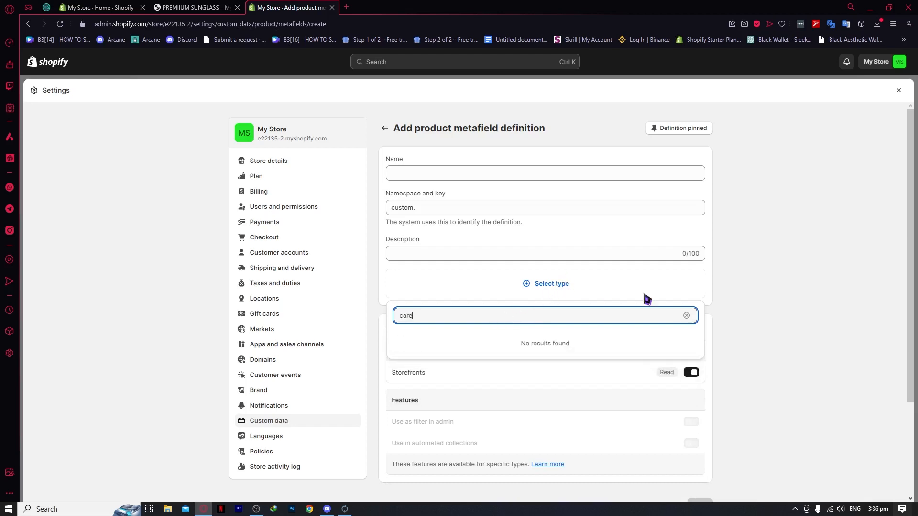
click(764, 306)
click(560, 294)
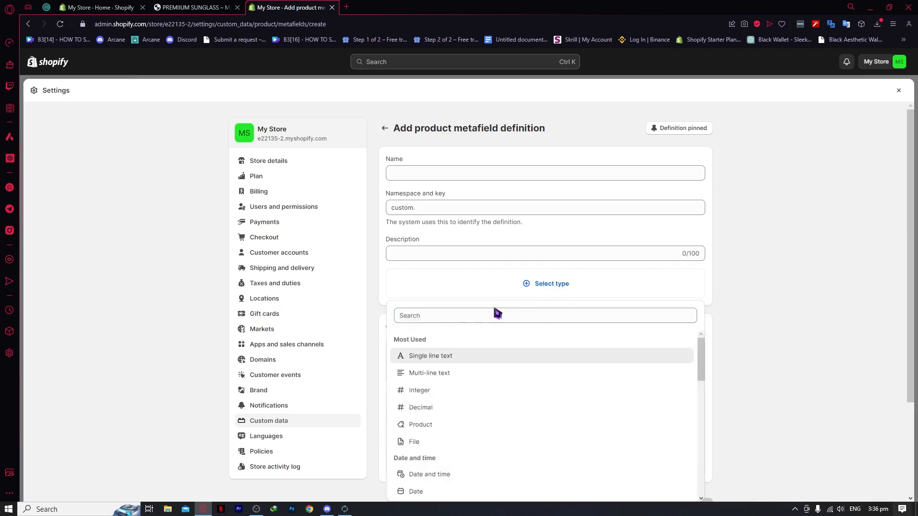
- Enter "care" as the metafield definition's name and choose the suggested standard definition Care guide
click(491, 174)
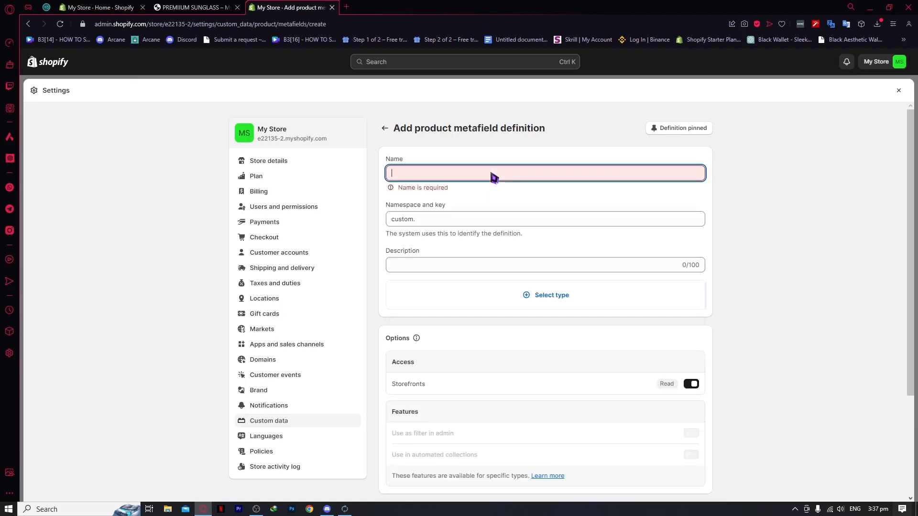
text(cc)
key(BackSpace)
text(a)
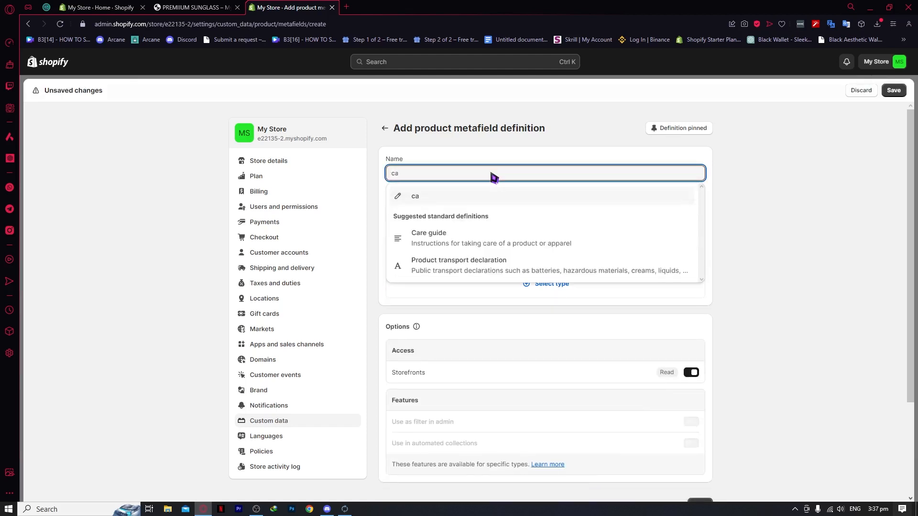
text(re)
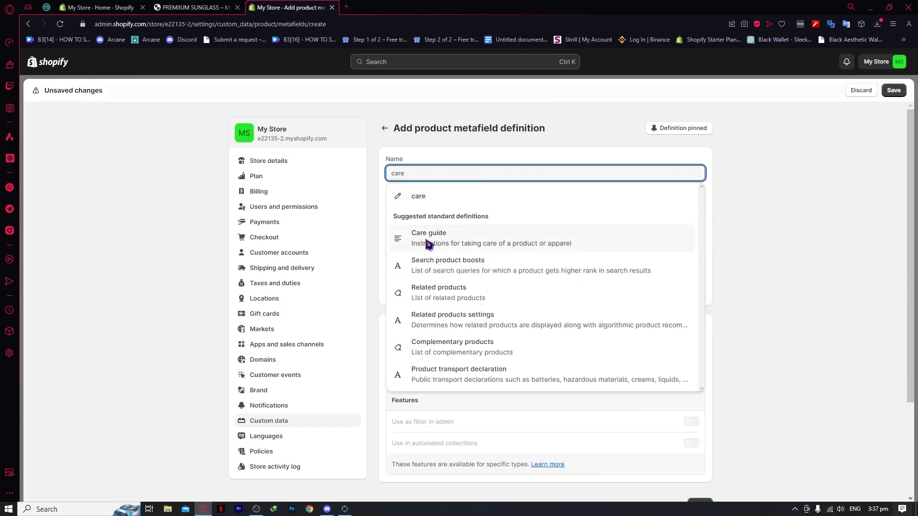
click(419, 238)
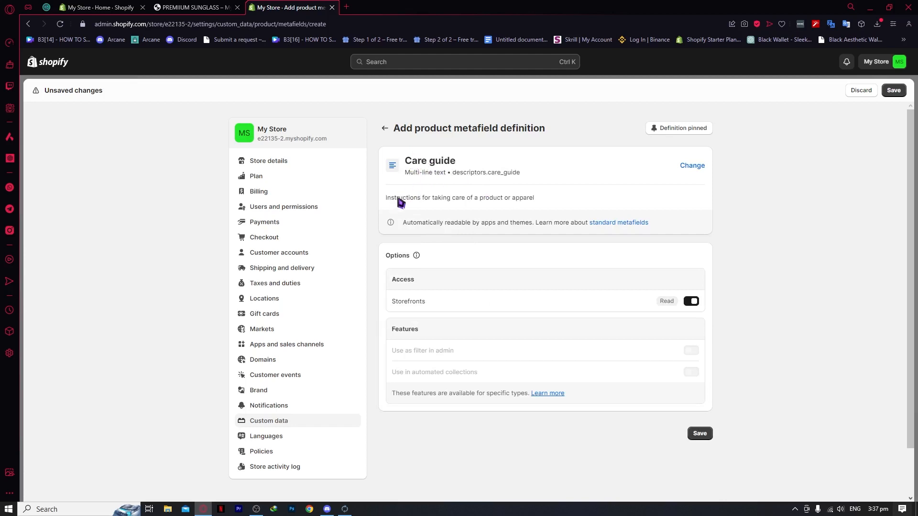
- Save the Care guide product metafield definition and leave the store settings
drag(391, 198, 544, 204)
click(563, 202)
click(693, 304)
click(893, 90)
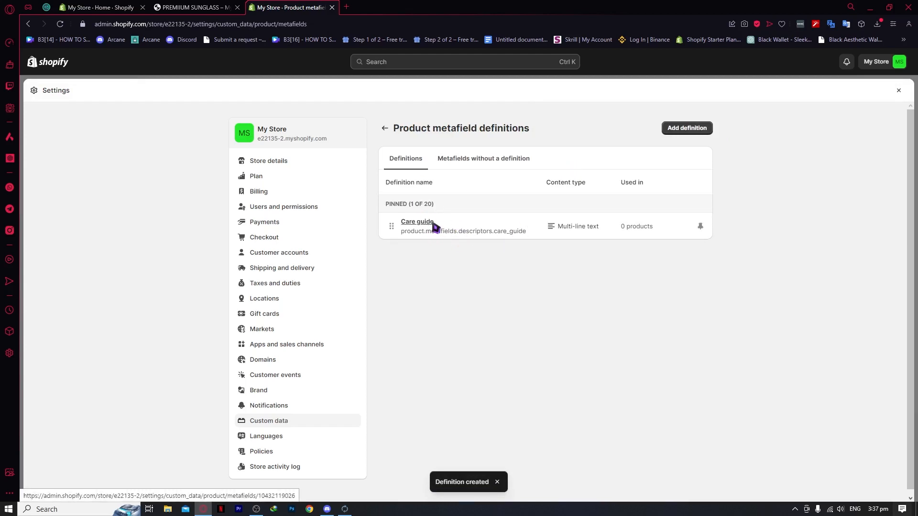
click(899, 91)
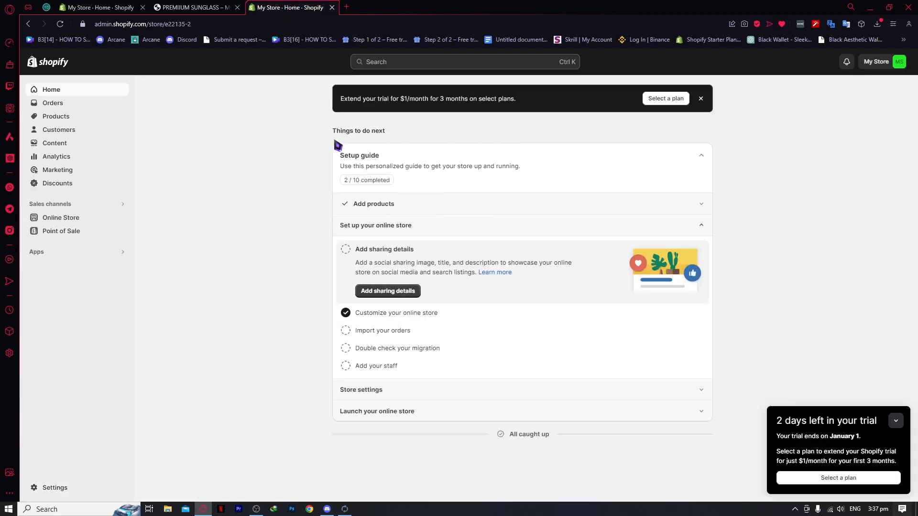
- Open the Example T-Shirt product from the product list and go to its metafields
click(104, 122)
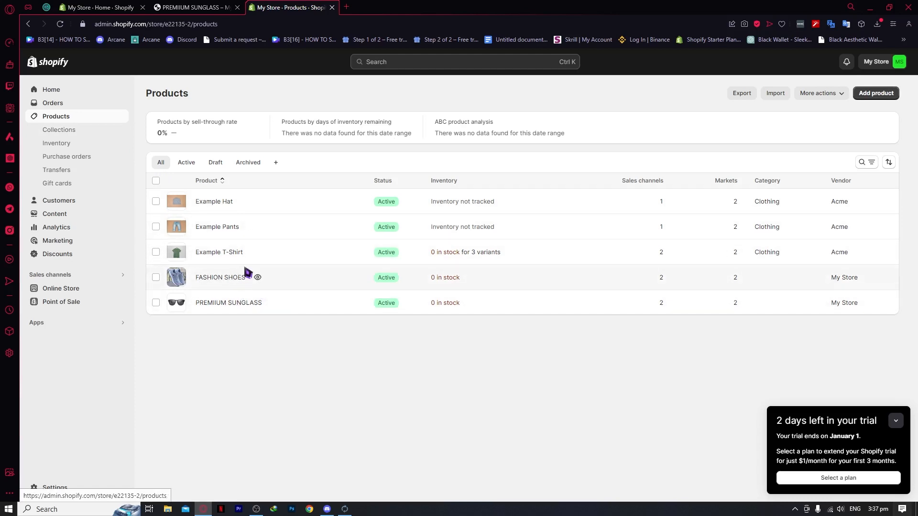
click(295, 263)
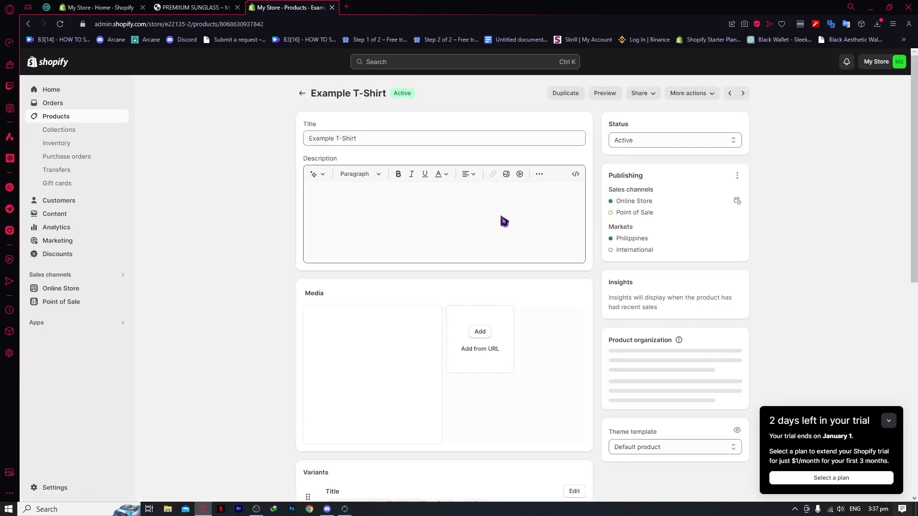
scroll(454, 261, down, 9)
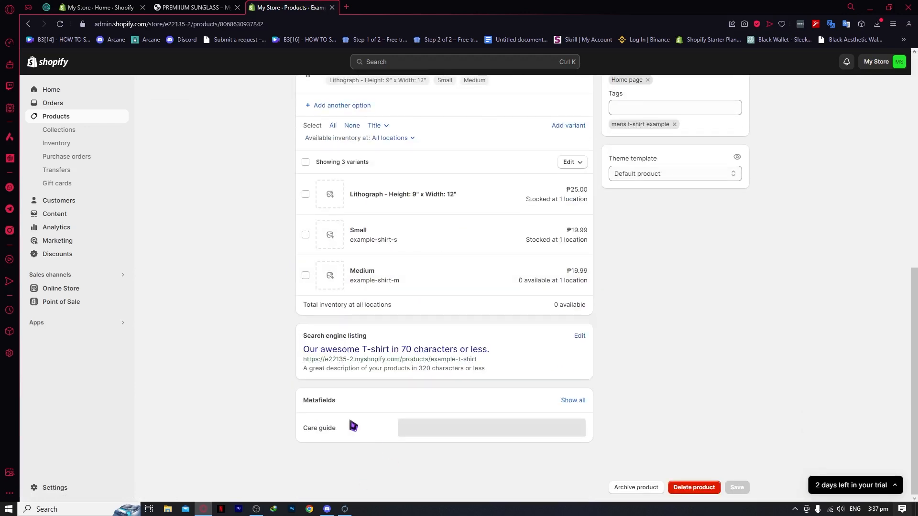
- Set the T-shirt's Care guide metafield to "DO NOT USE WASHING MACHINE ON THIS ONE." and save the product
click(328, 431)
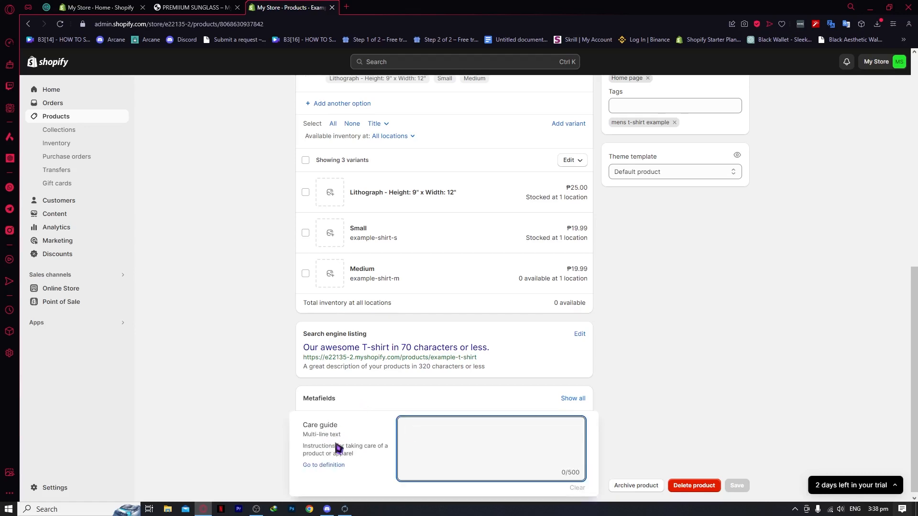
click(312, 445)
drag(311, 446, 333, 451)
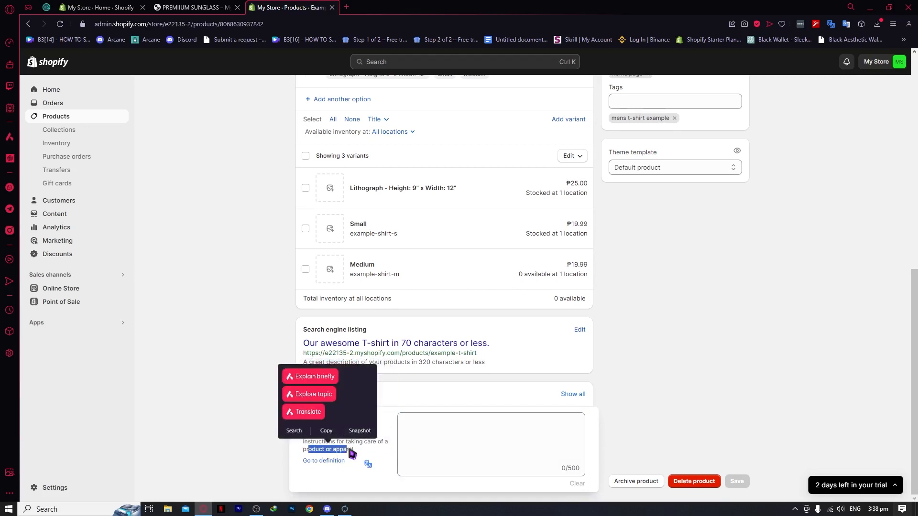
click(334, 438)
click(435, 436)
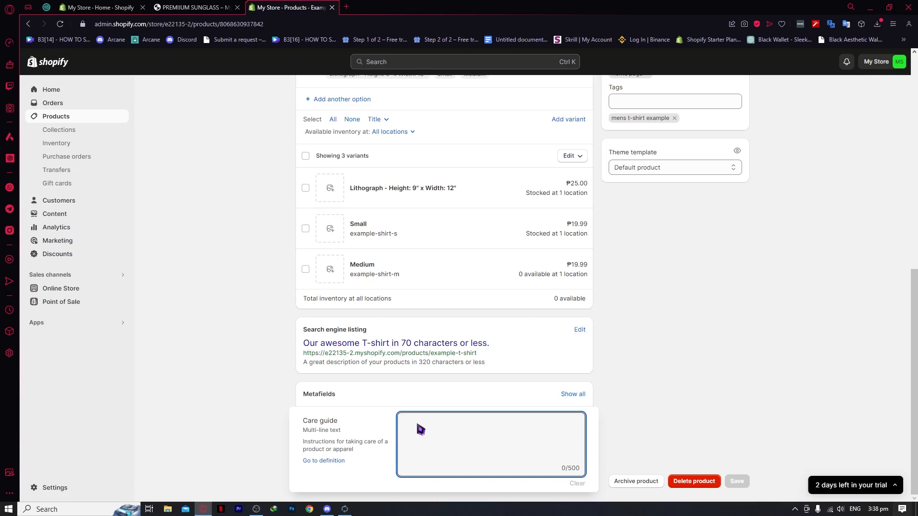
text(DO NOT USE WASHING MACHINE ON THIS ONE.)
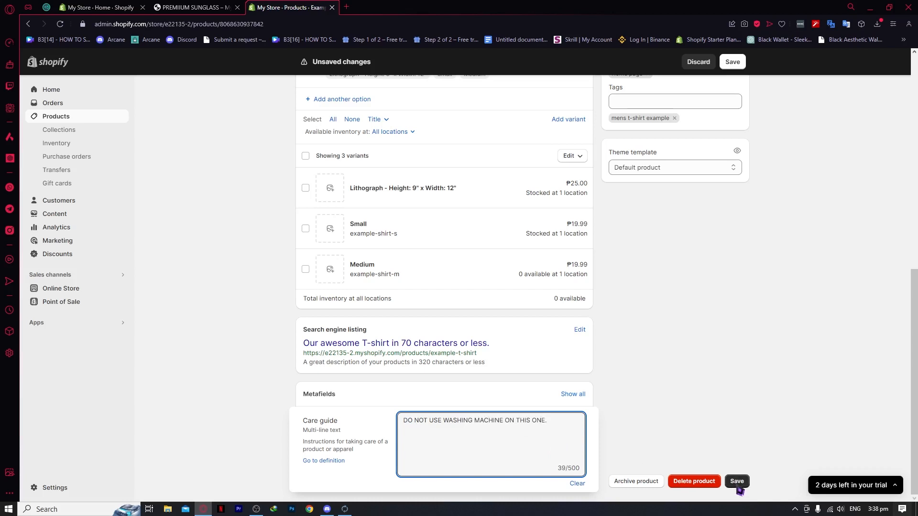
click(737, 484)
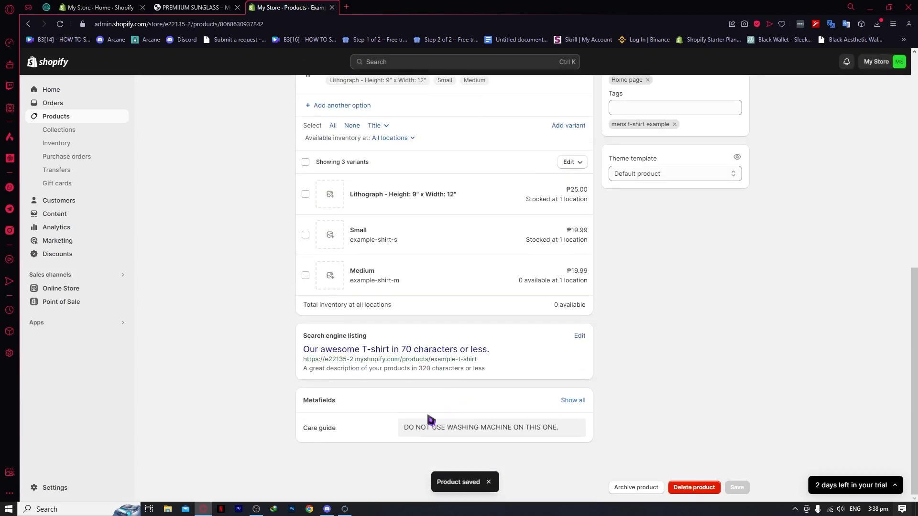
scroll(395, 422, up, 4)
scroll(396, 432, down, 4)
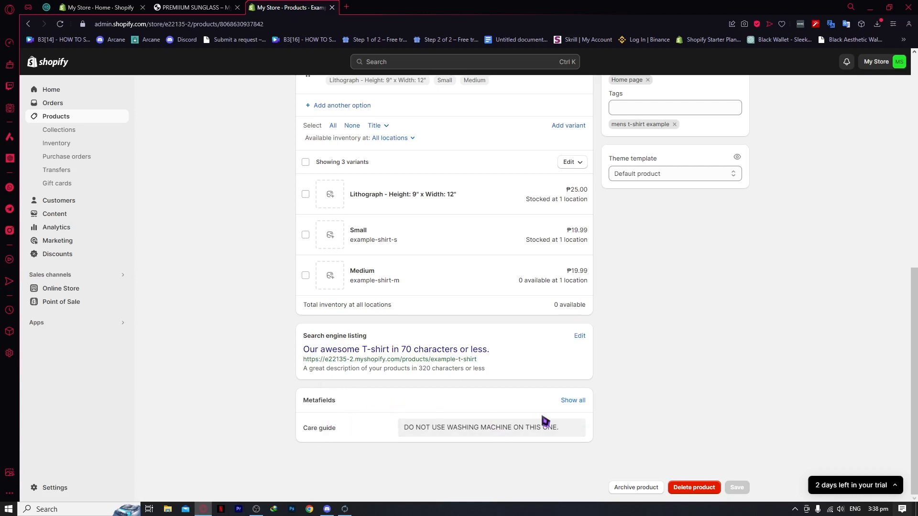
scroll(684, 444, up, 9)
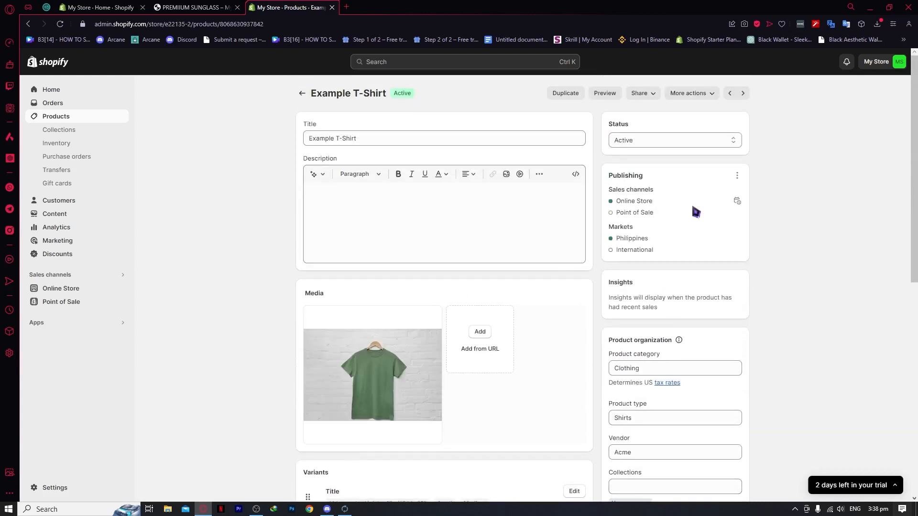
scroll(686, 334, down, 5)
scroll(692, 423, down, 5)
scroll(501, 324, up, 5)
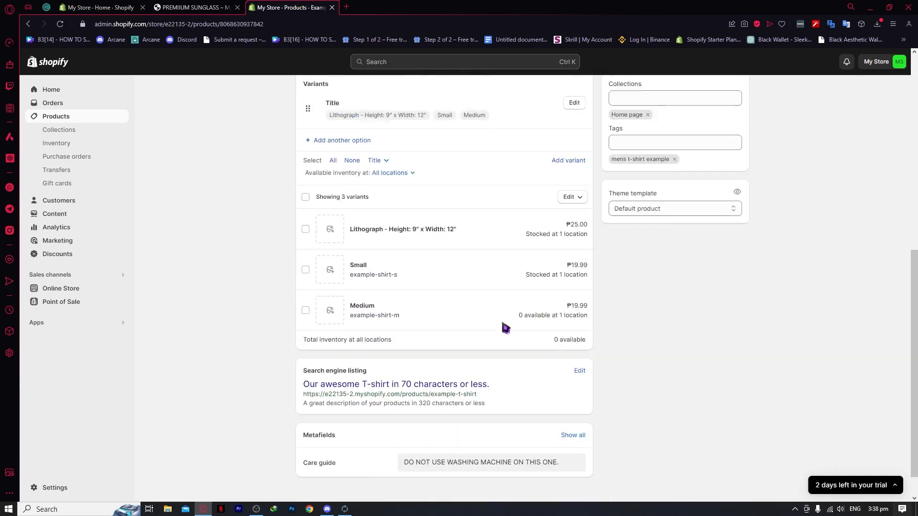
- Select every product in the product list except Example T-Shirt and open them for bulk editing
click(101, 123)
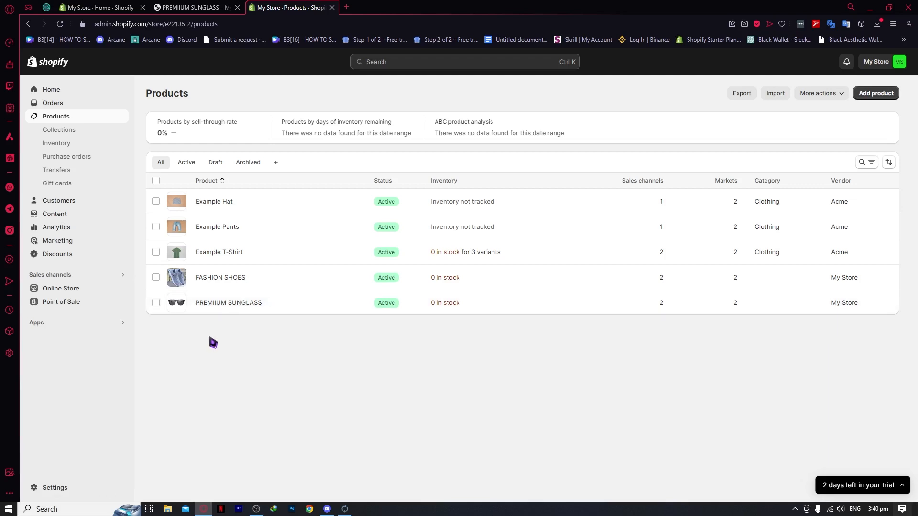
click(156, 202)
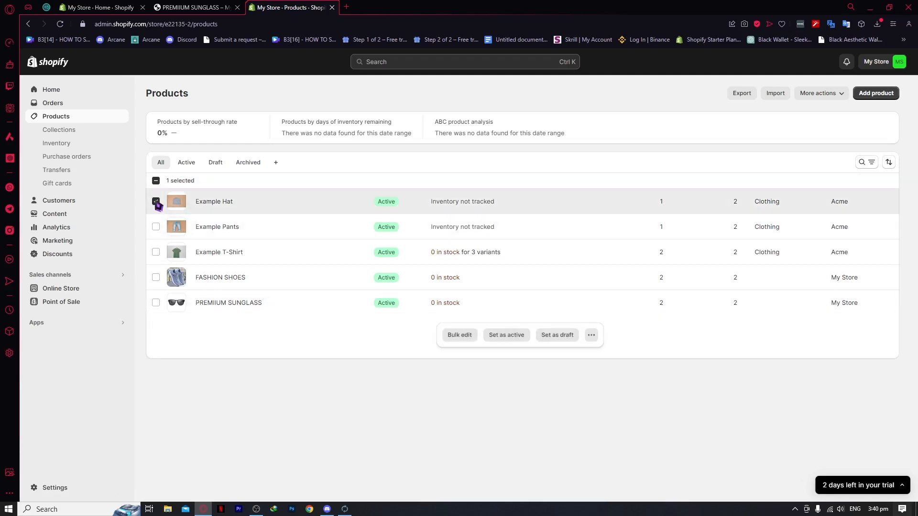
click(156, 226)
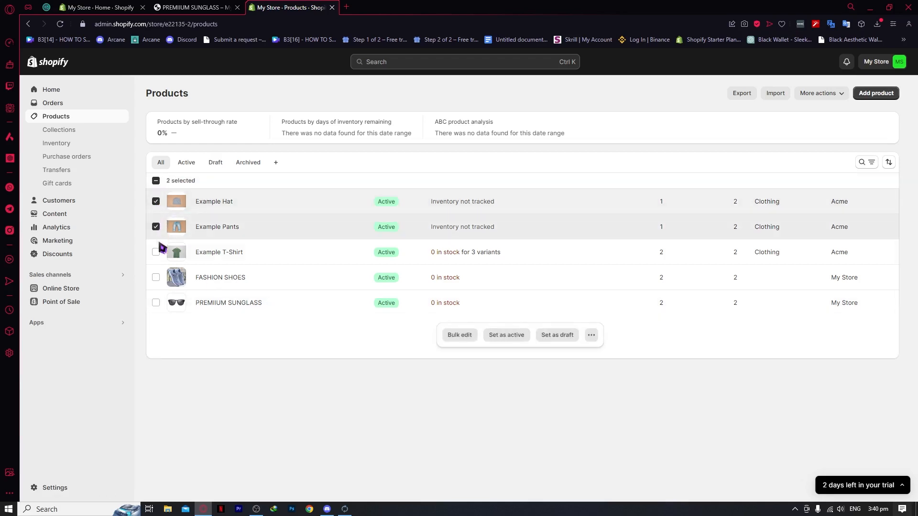
click(157, 252)
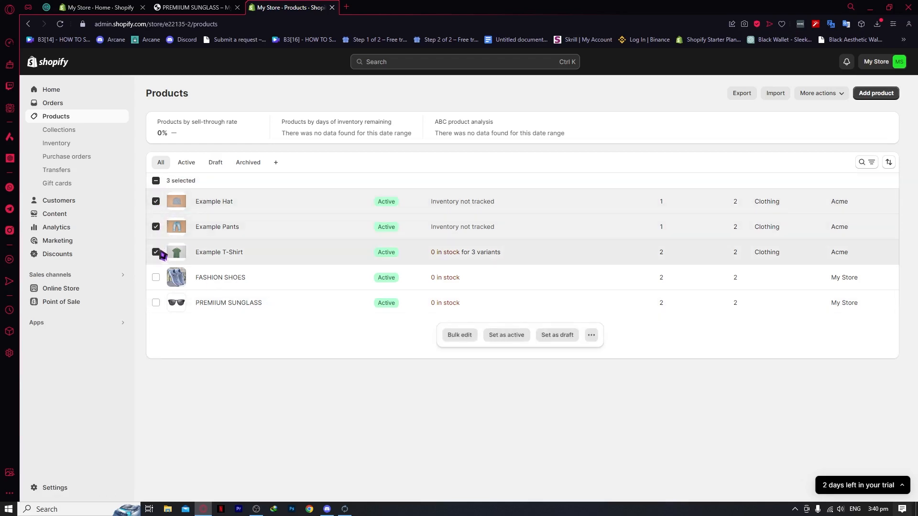
click(156, 278)
click(155, 302)
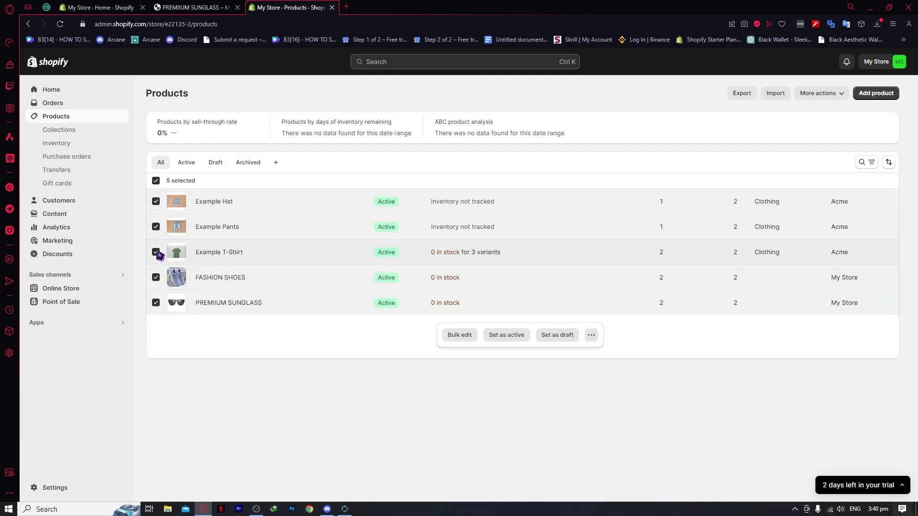
click(156, 252)
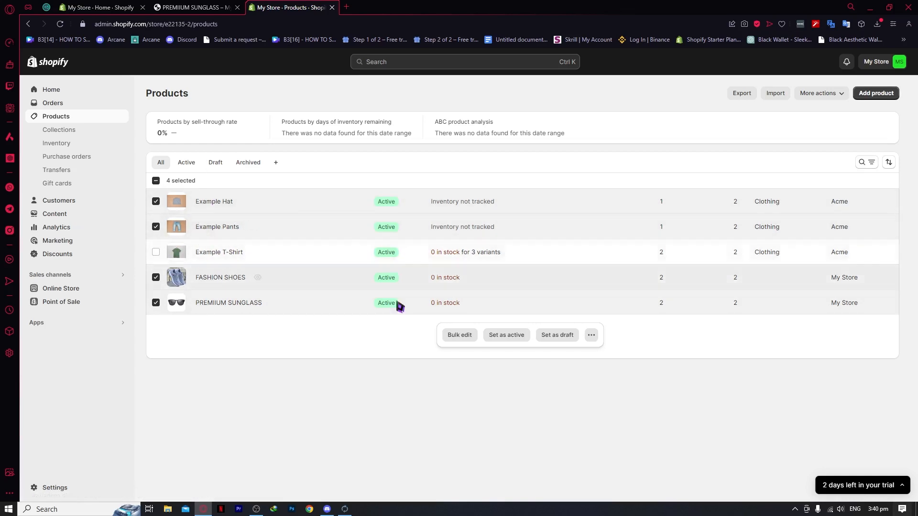
click(457, 343)
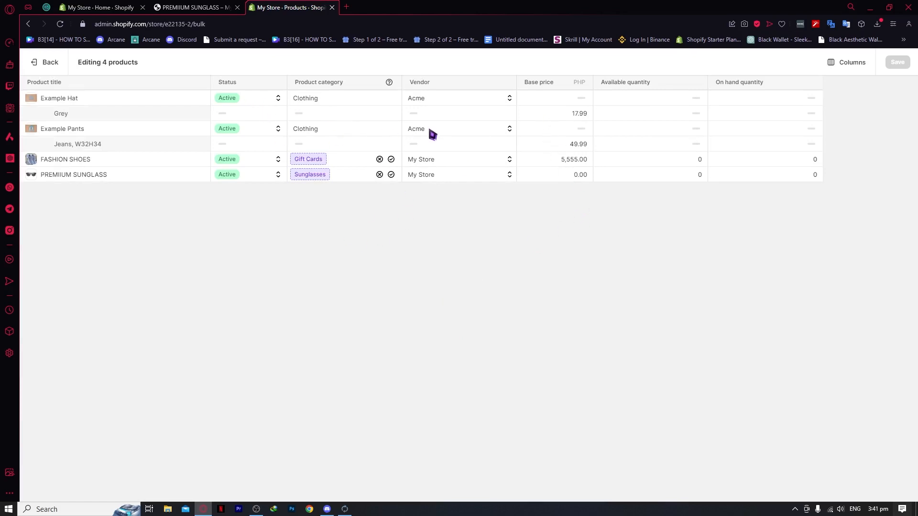
- Add the Care guide metafield as a column in the bulk editor
click(840, 67)
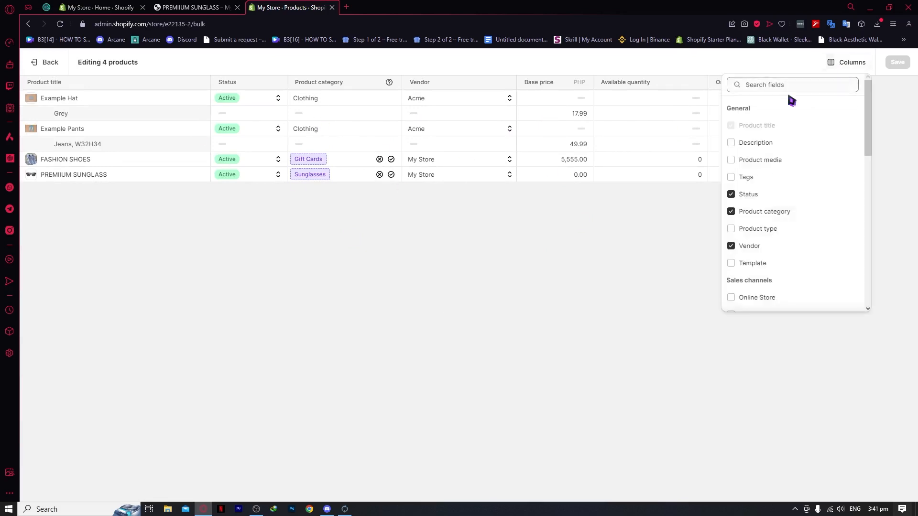
scroll(761, 175, down, 8)
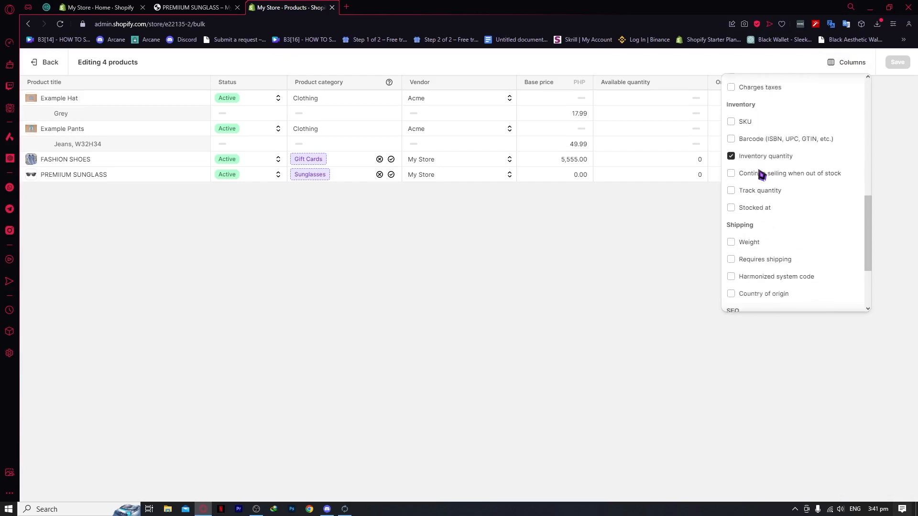
scroll(760, 175, down, 3)
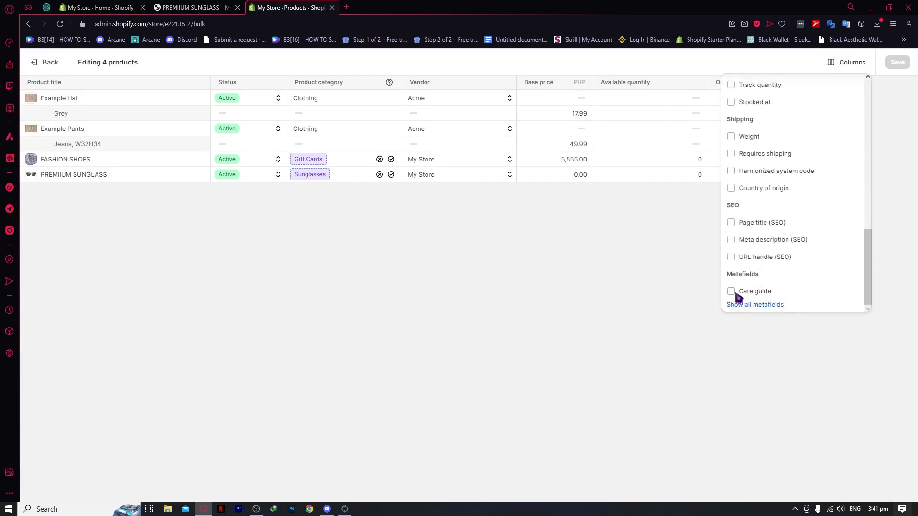
click(731, 291)
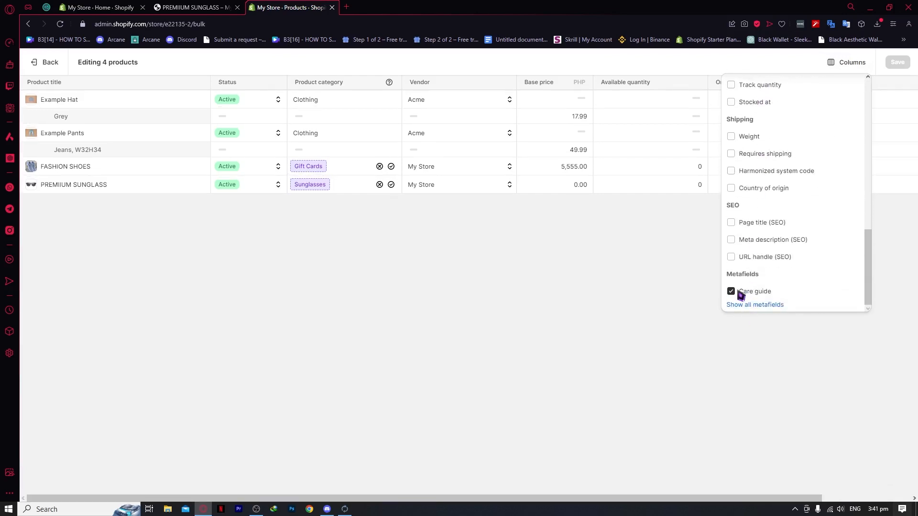
click(686, 289)
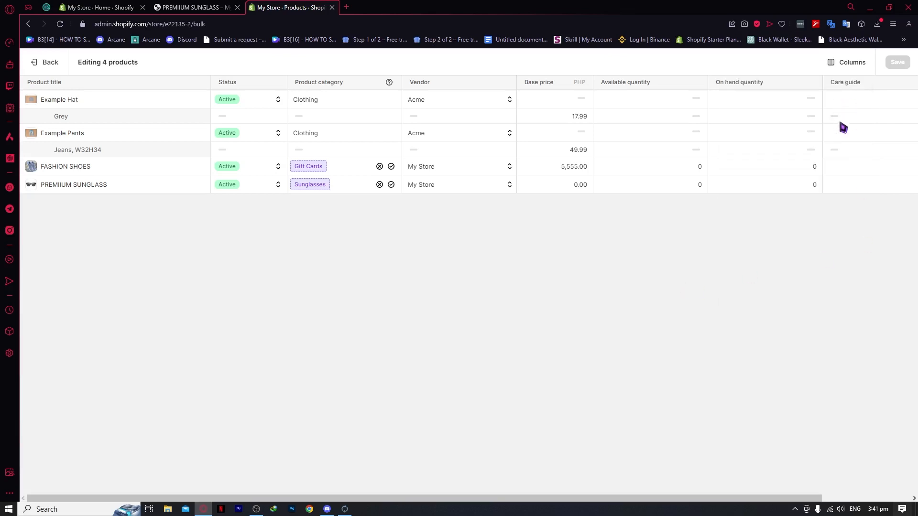
click(458, 187)
- Set the Example Hat's Care guide to "DO NOT BLEACH"
click(851, 101)
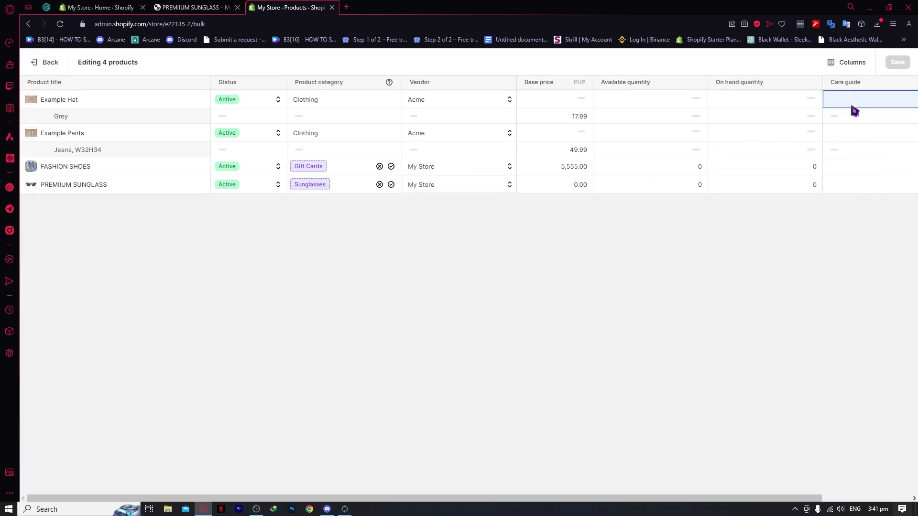
click(851, 103)
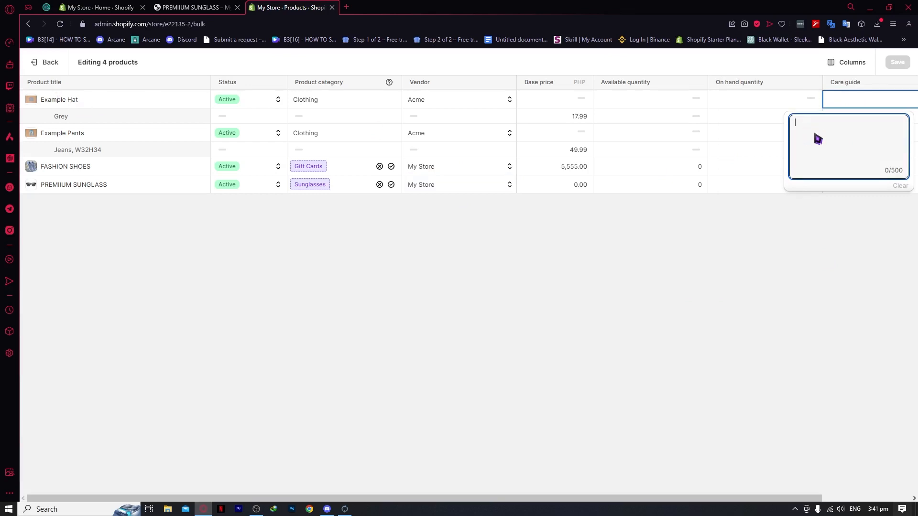
text(DO NOT BLEACH)
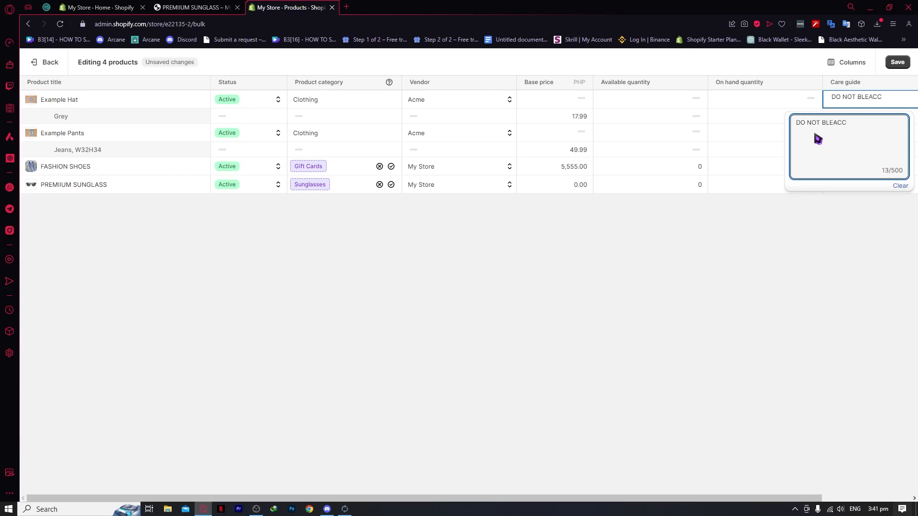
click(863, 203)
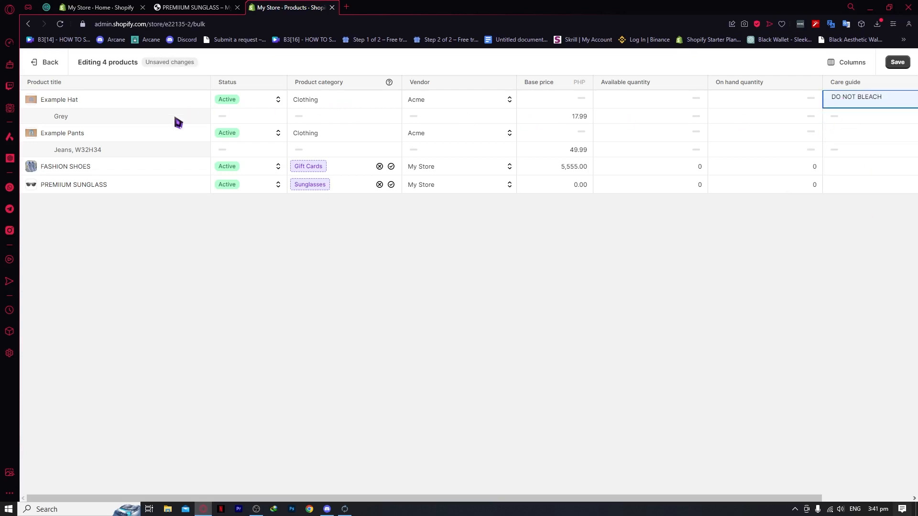
click(860, 96)
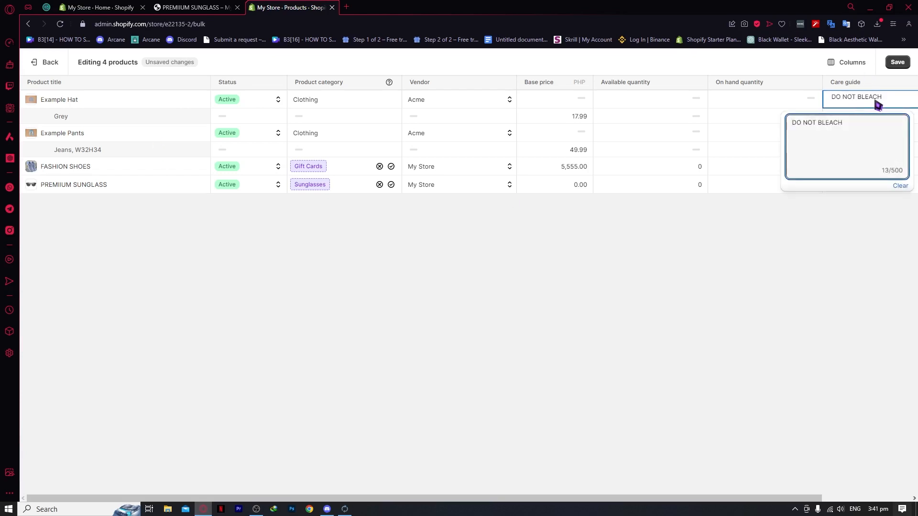
click(869, 215)
click(861, 97)
click(865, 260)
click(860, 120)
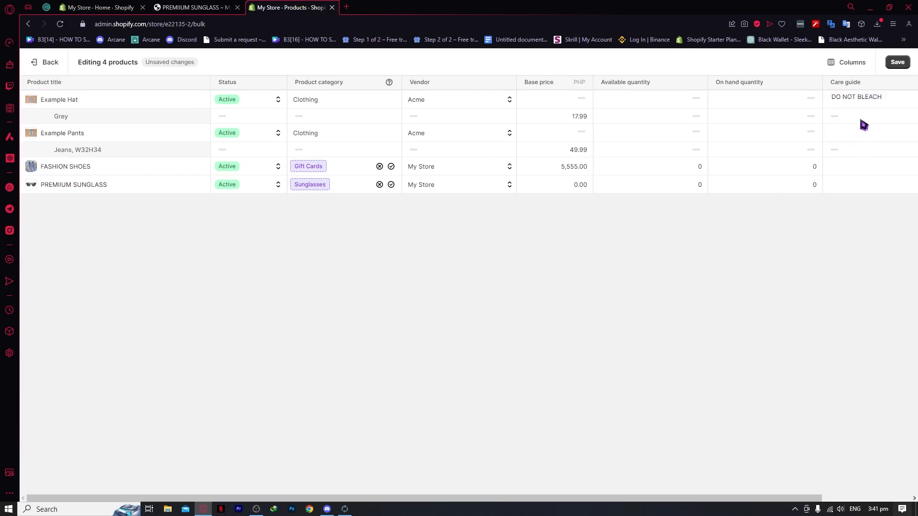
click(853, 140)
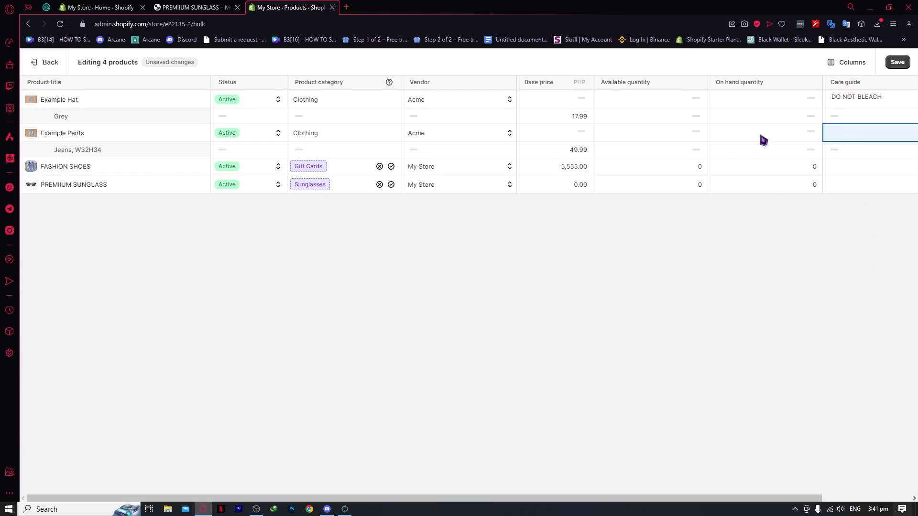
click(252, 136)
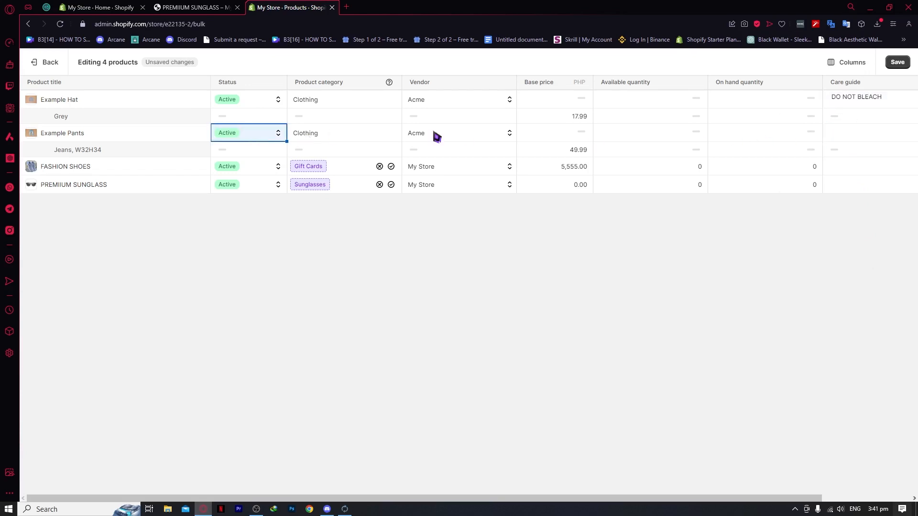
- Set the Care guide of FASHION SHOES and PREMIIUM SUNGLASS to "DO NOT BLEACH" and save the products
click(839, 167)
text(DO NOT BLEACH)
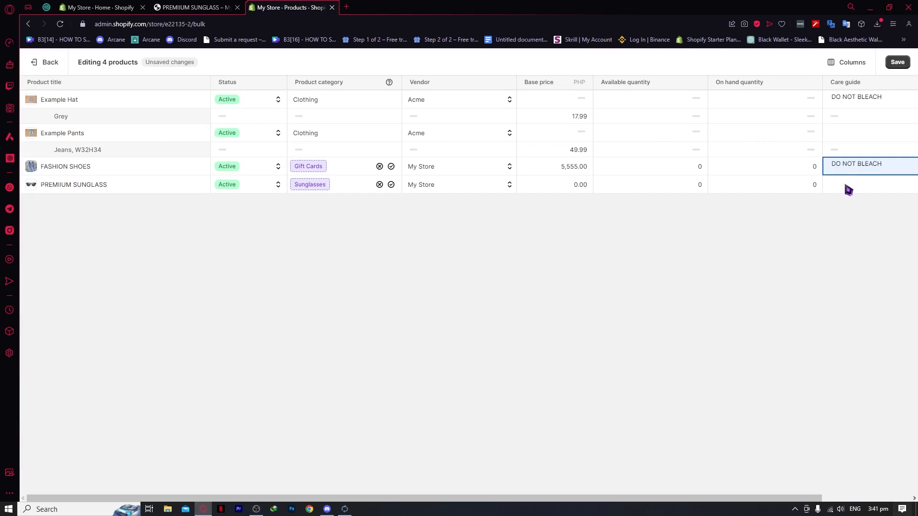
click(845, 186)
text(DO NOT BLEACH)
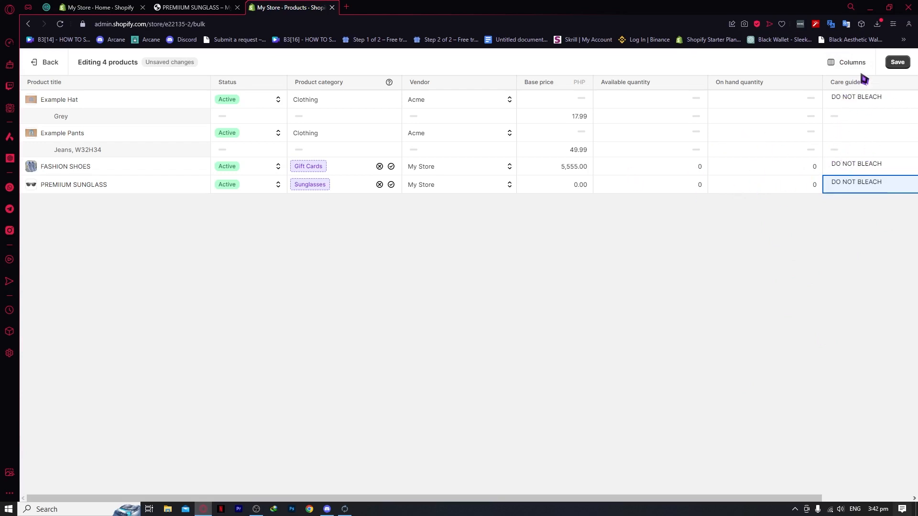
click(892, 67)
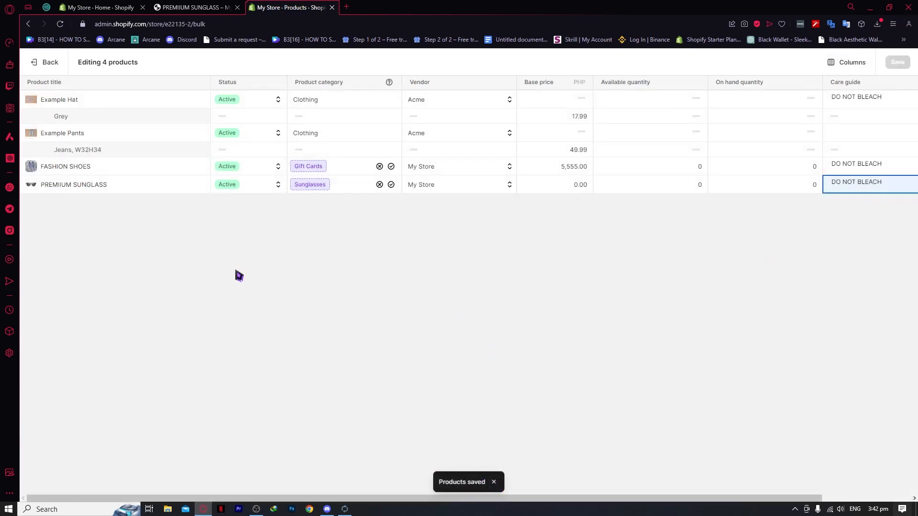
- Leave the bulk editor and open the current Craft theme of the online store for customization
click(50, 63)
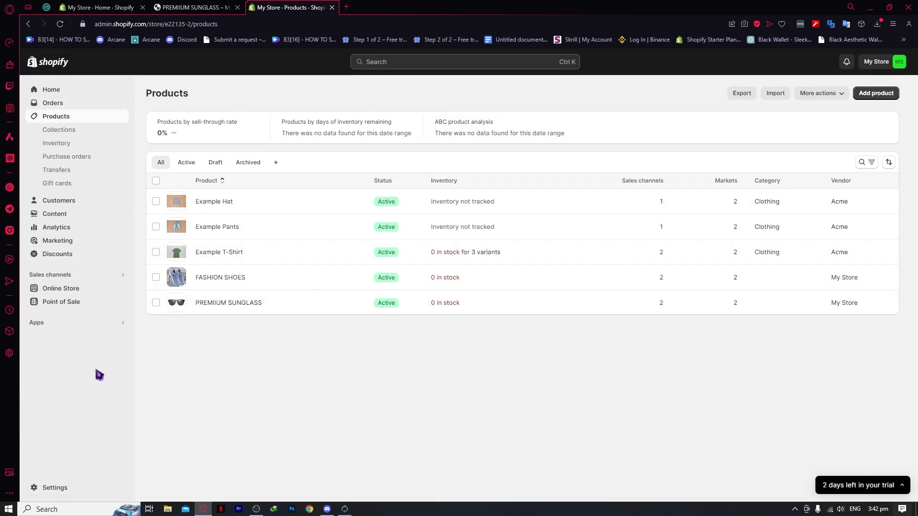
click(58, 289)
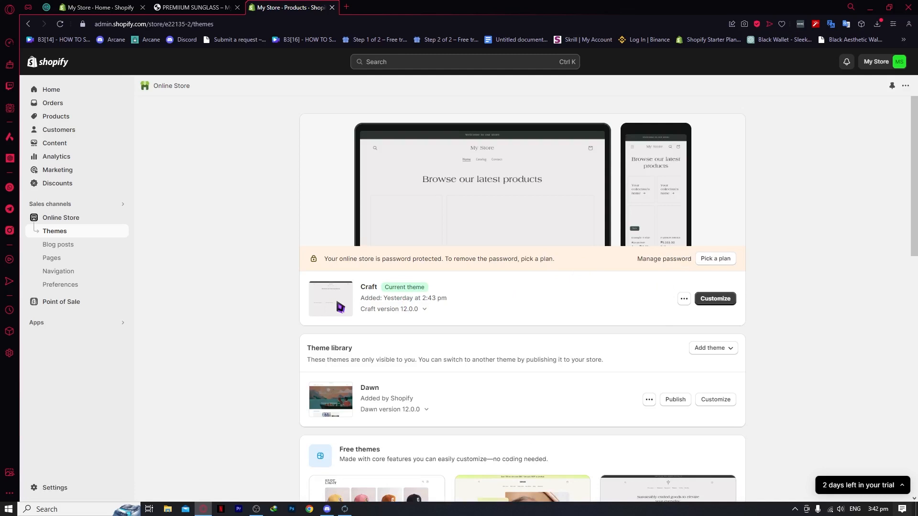
click(700, 300)
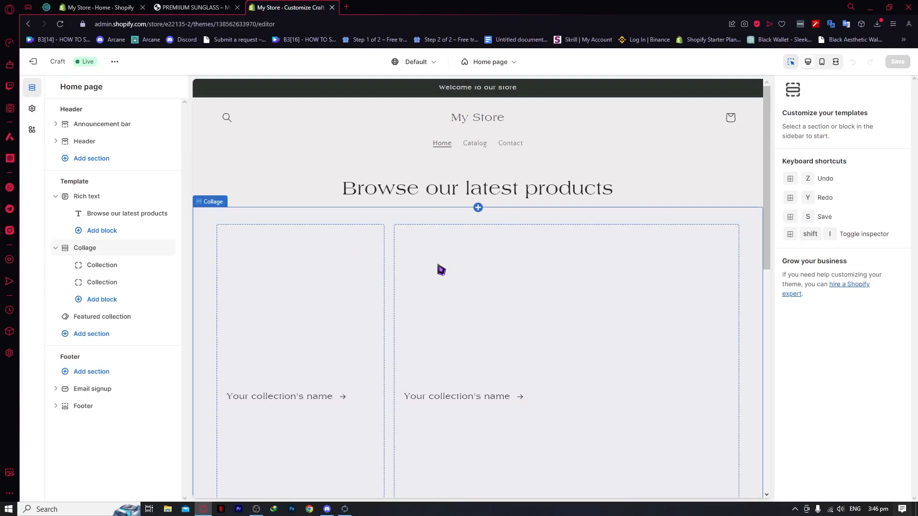
- Open the FASHION SHOES product page from the home page's Featured collection in the theme preview
scroll(481, 244, down, 4)
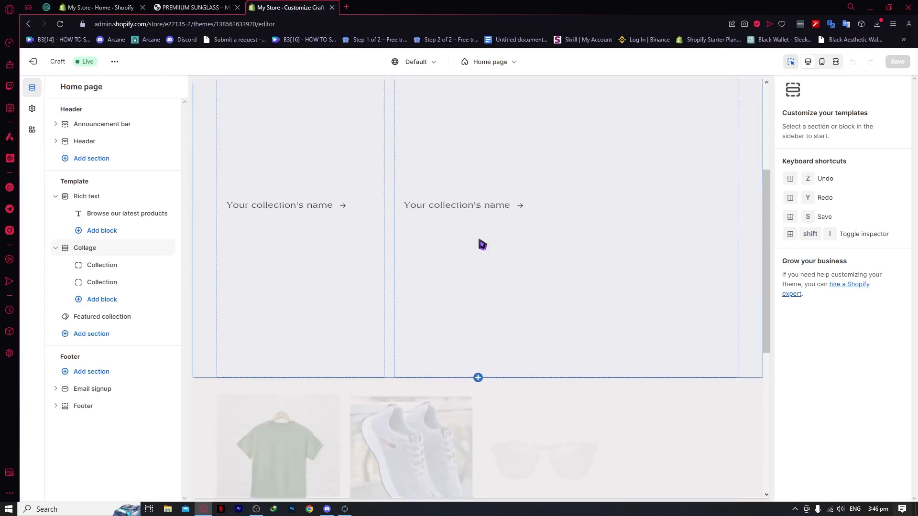
scroll(529, 266, down, 3)
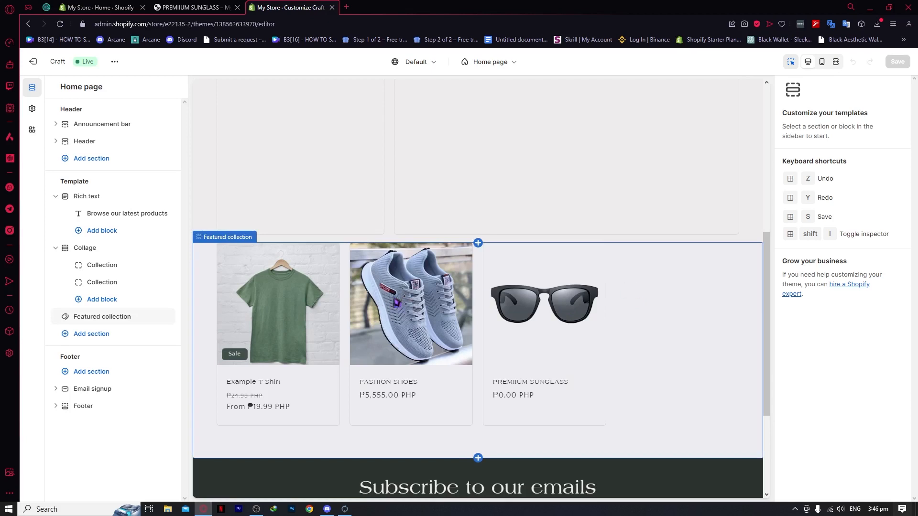
click(406, 310)
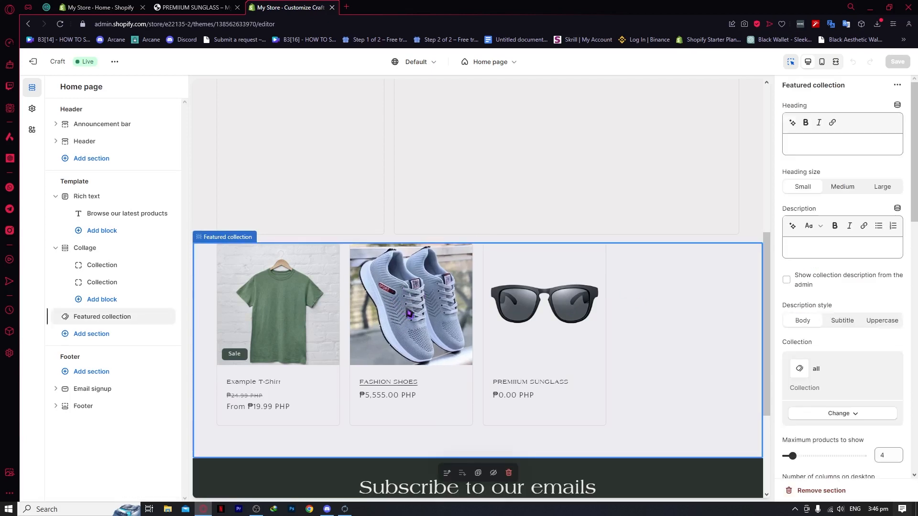
click(409, 313)
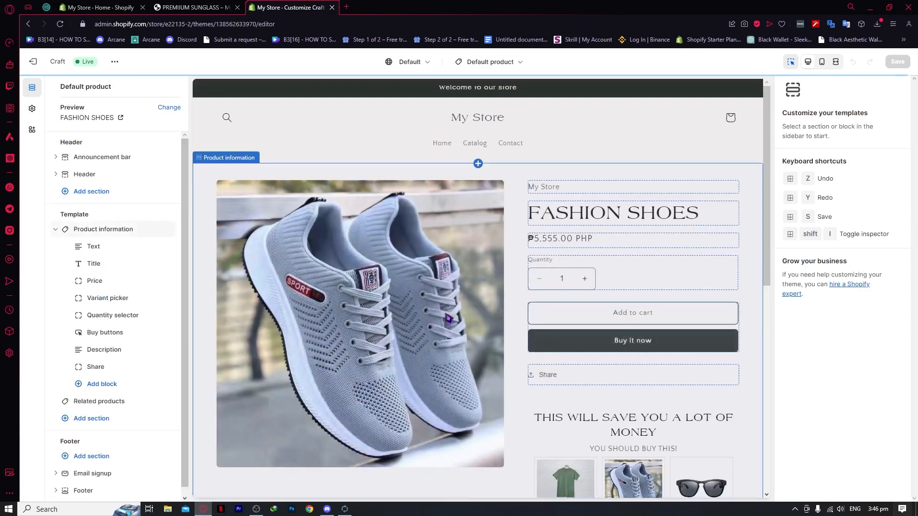
- Look over the FASHION SHOES product page and select its Product information section
scroll(314, 283, down, 4)
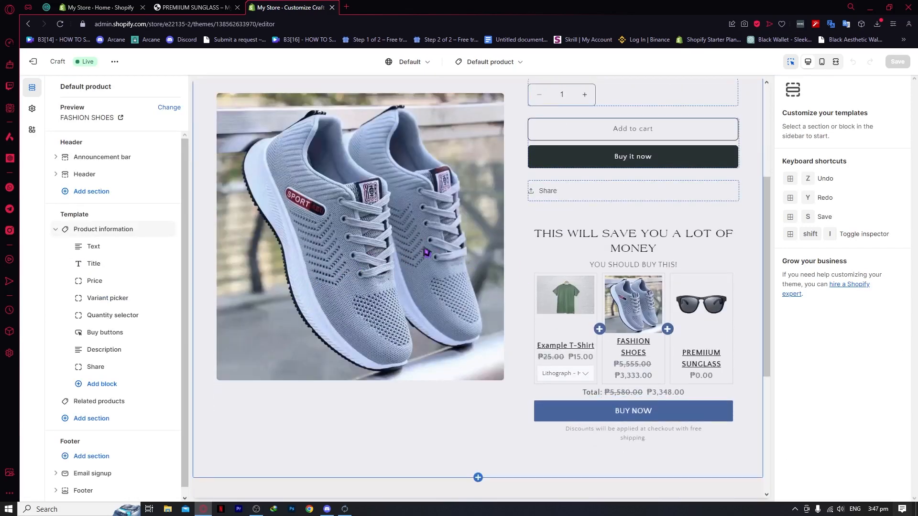
scroll(594, 302, down, 3)
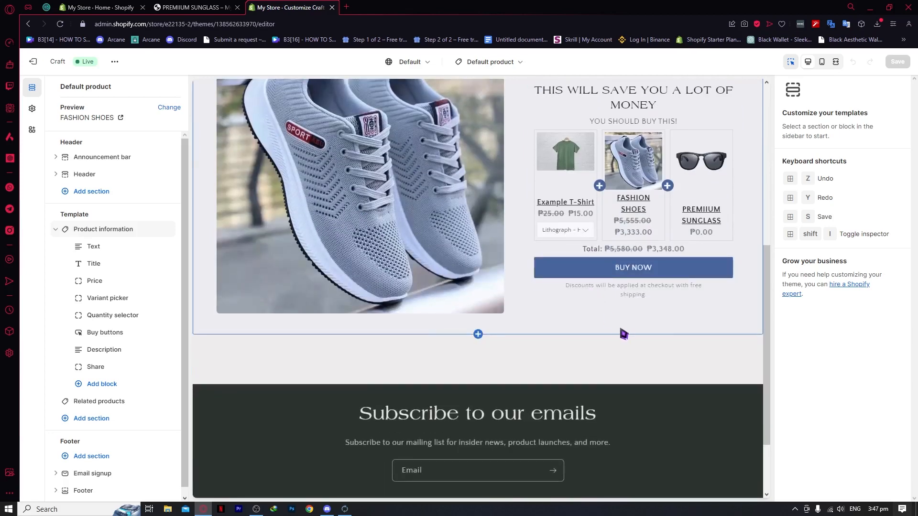
scroll(616, 273, down, 2)
scroll(602, 210, up, 2)
scroll(632, 230, up, 2)
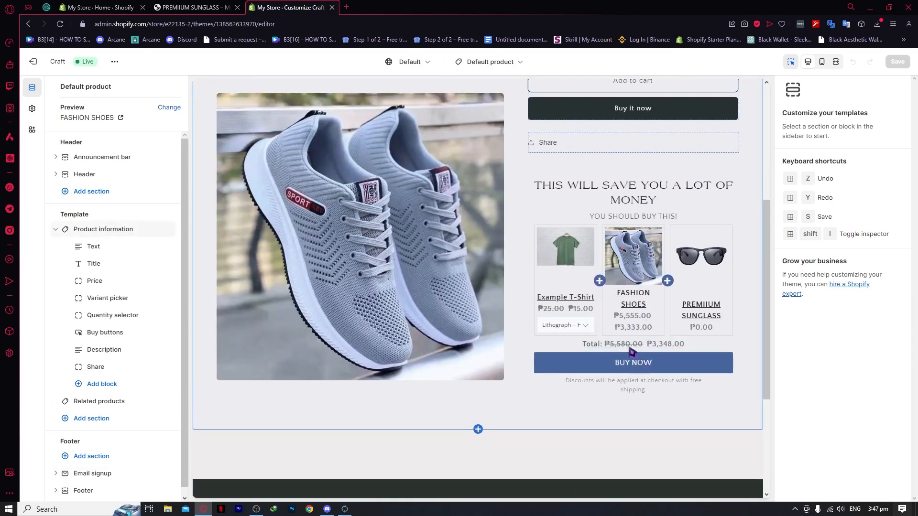
click(576, 301)
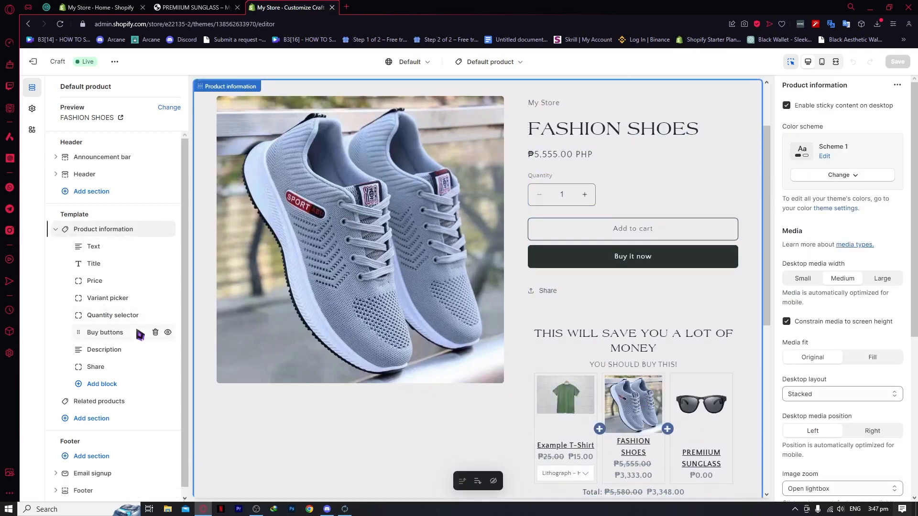
scroll(189, 308, down, 1)
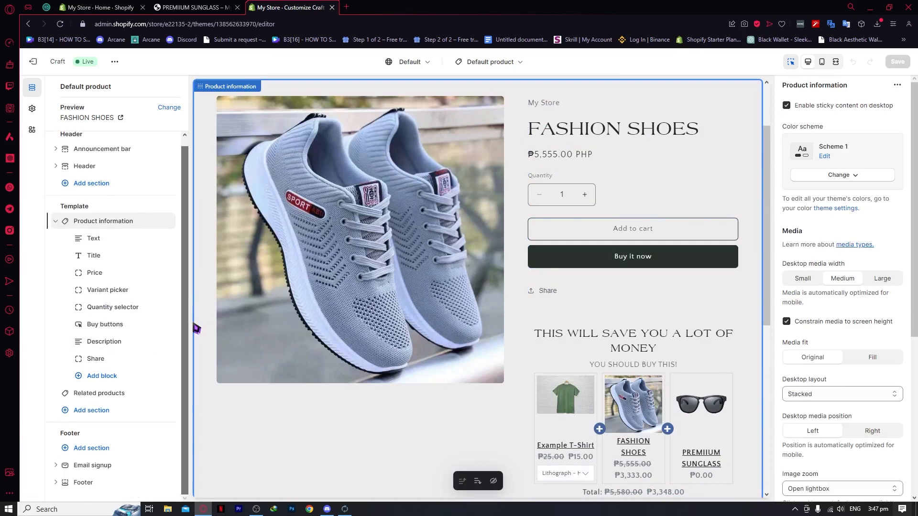
- Add a Collapsible row block to the Product information section of the default product template
click(100, 377)
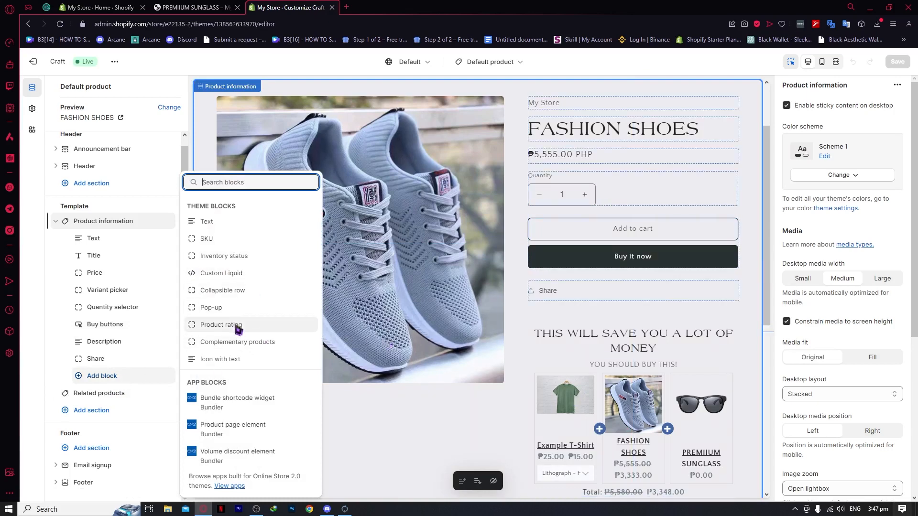
click(214, 292)
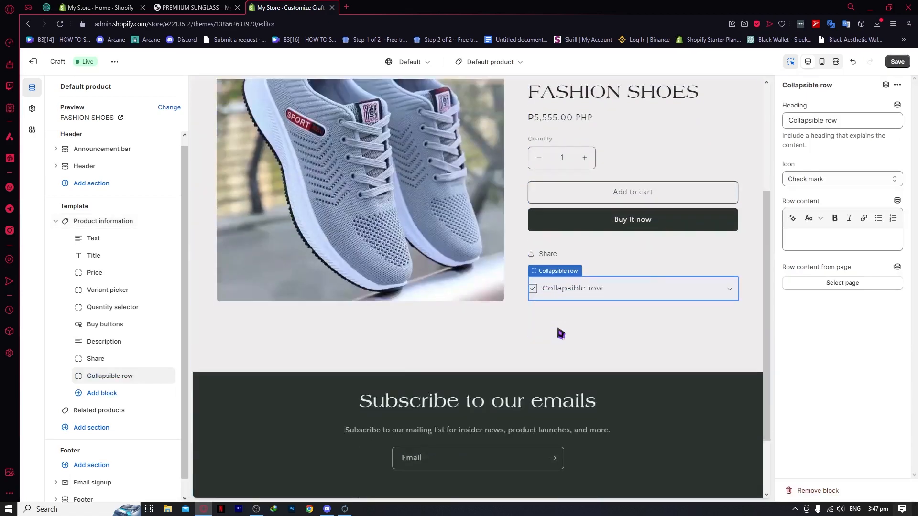
scroll(561, 334, down, 2)
scroll(579, 212, up, 1)
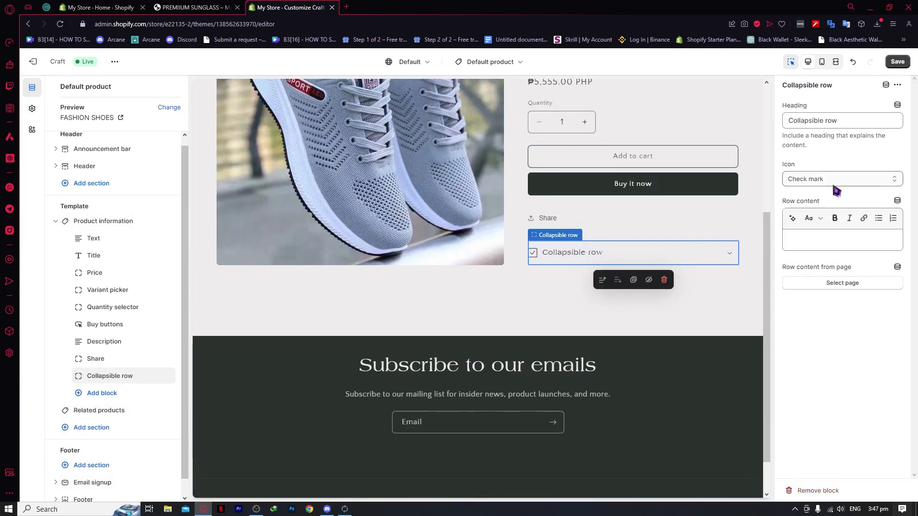
- Set the collapsible row's icon to Heart
click(860, 182)
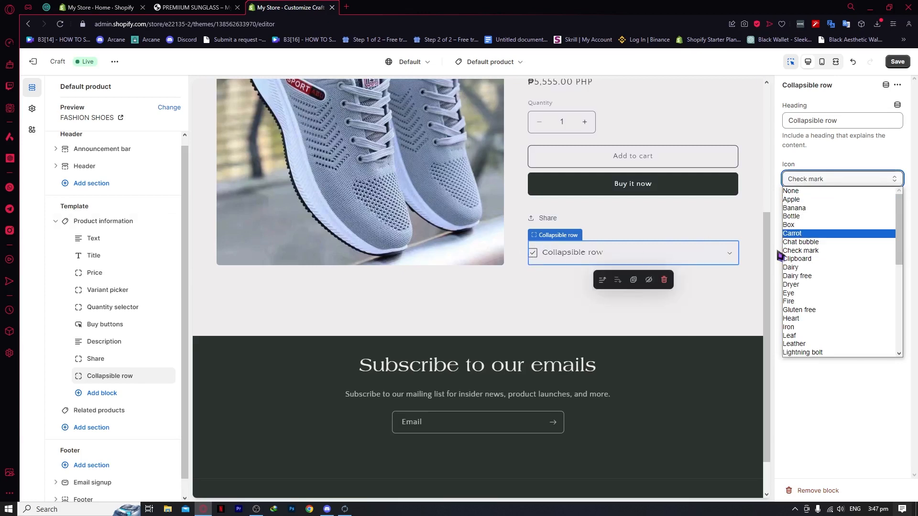
scroll(808, 269, down, 4)
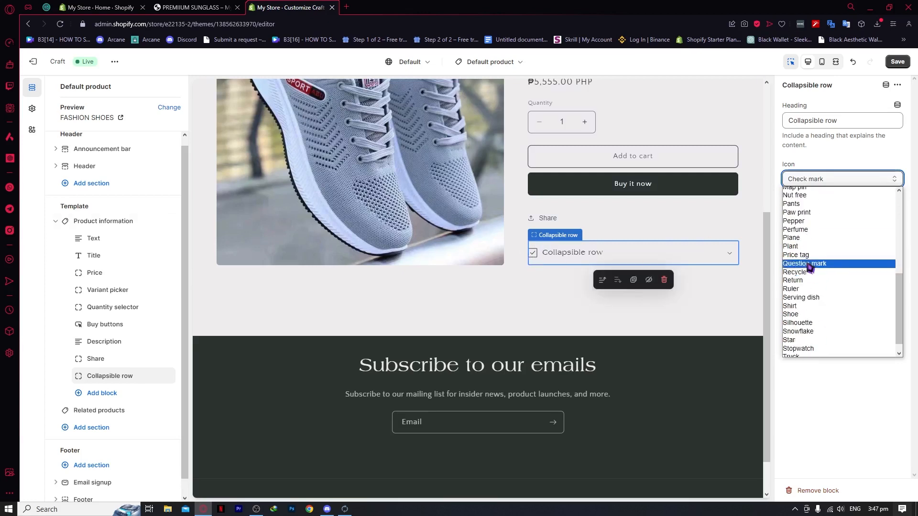
scroll(808, 206, up, 3)
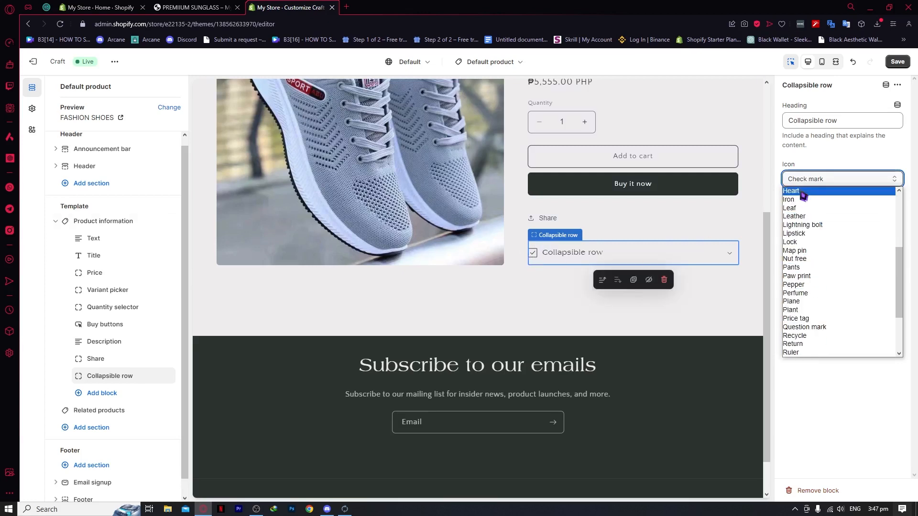
click(803, 192)
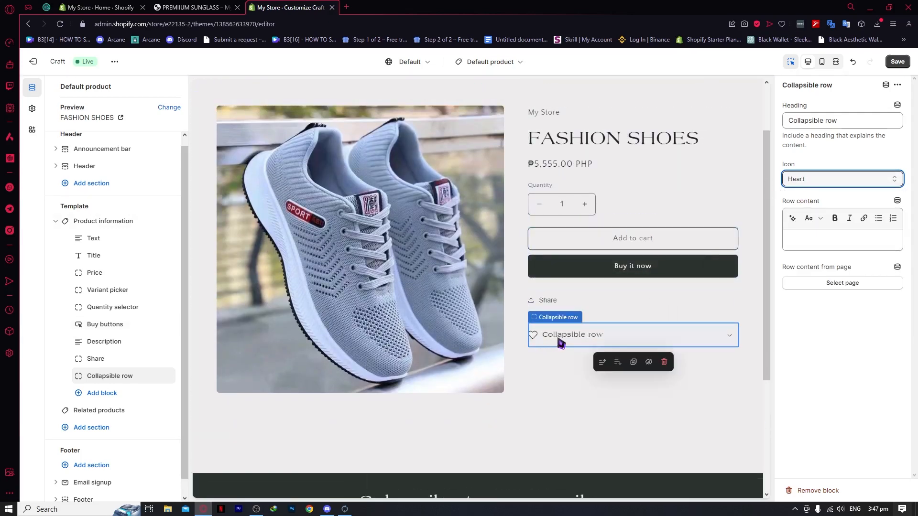
- Change the collapsible row's heading to "Care Guide" and expand the row in the preview
drag(861, 120, 787, 121)
text(c)
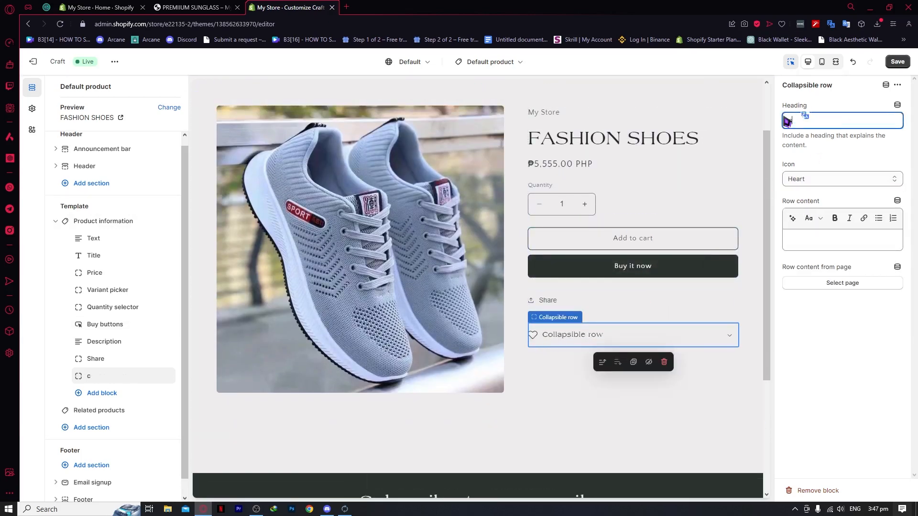
text(a)
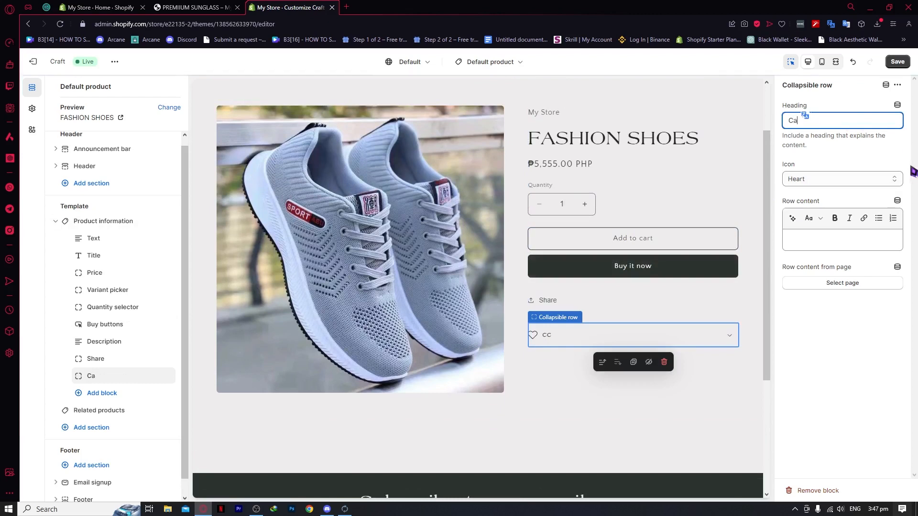
text(re Gui)
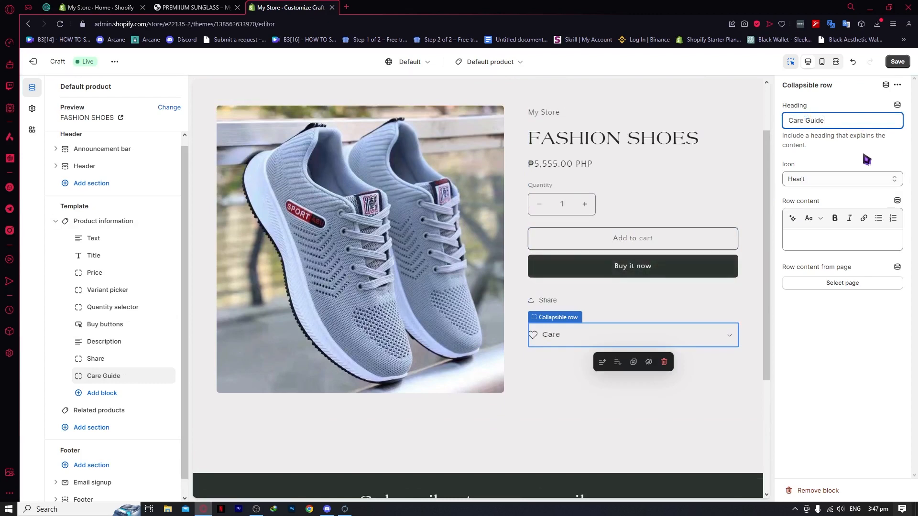
text(de)
click(584, 340)
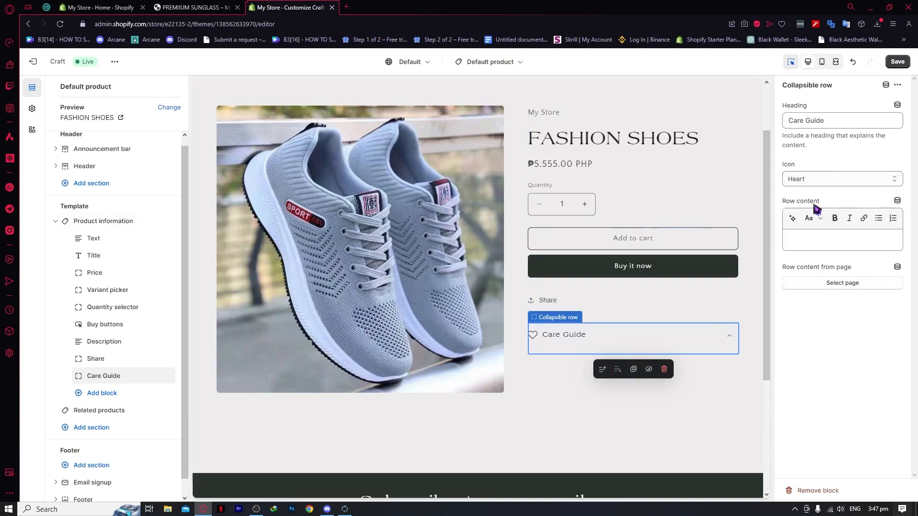
- Connect the row content to the product's Care guide metafield, check it in the preview, and save the theme
click(896, 200)
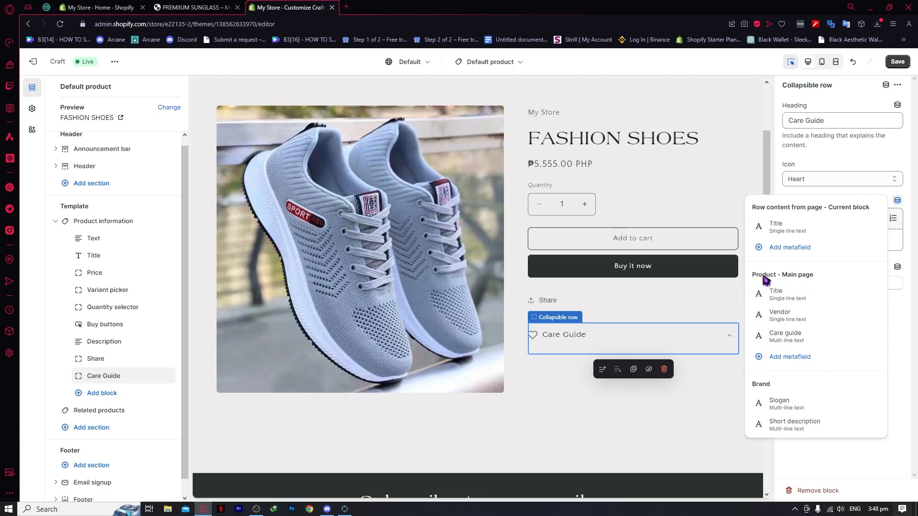
click(785, 335)
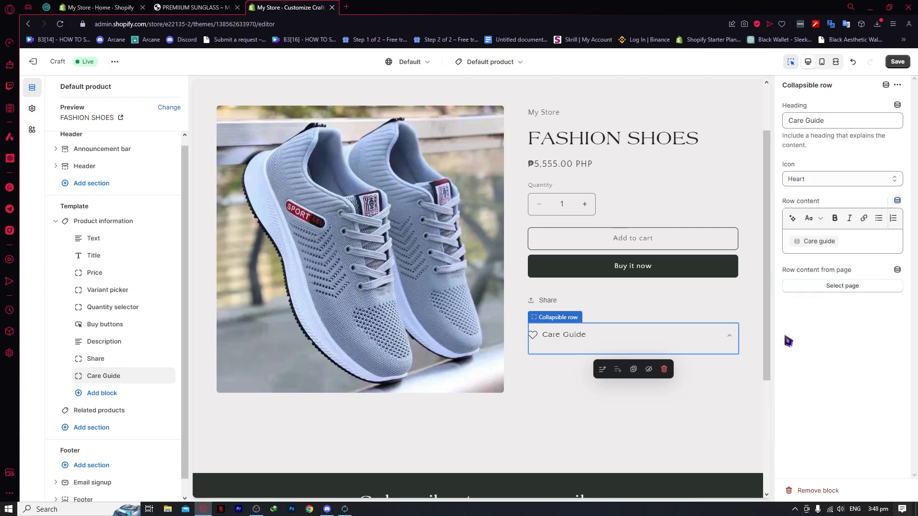
click(727, 340)
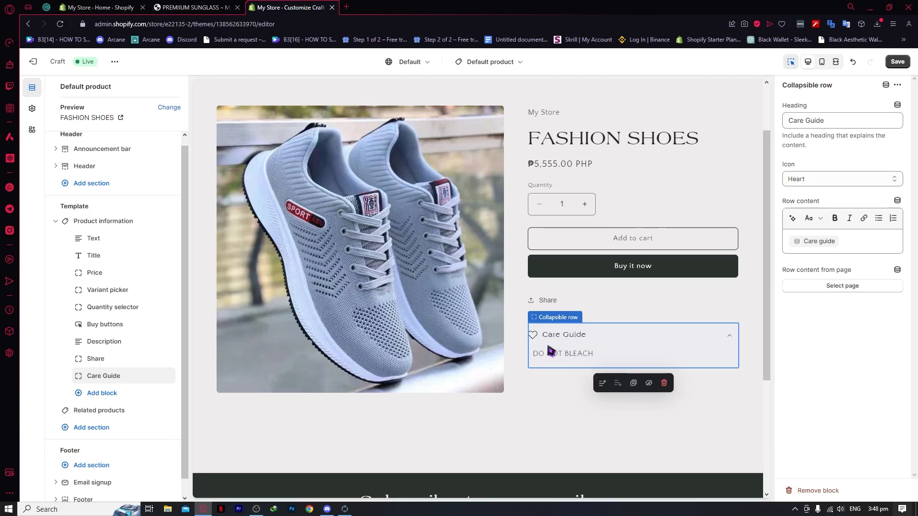
click(896, 200)
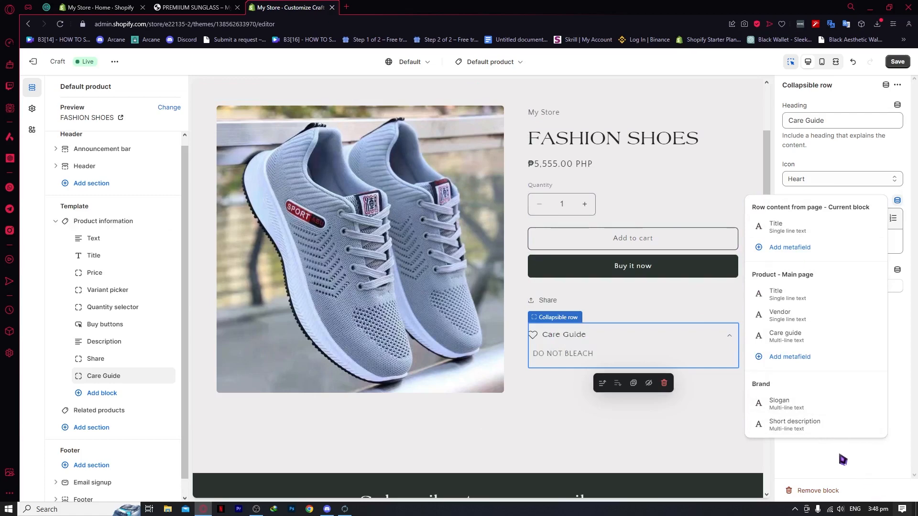
click(786, 335)
scroll(570, 339, down, 1)
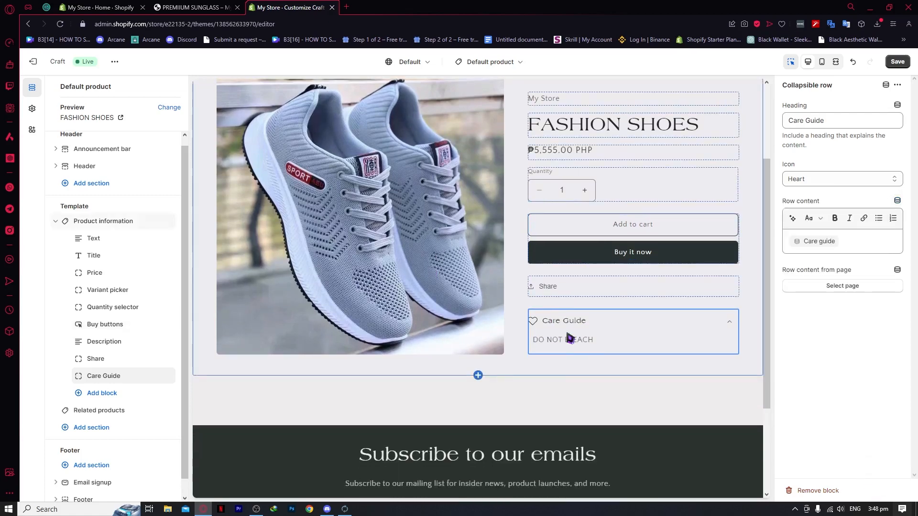
scroll(499, 354, up, 2)
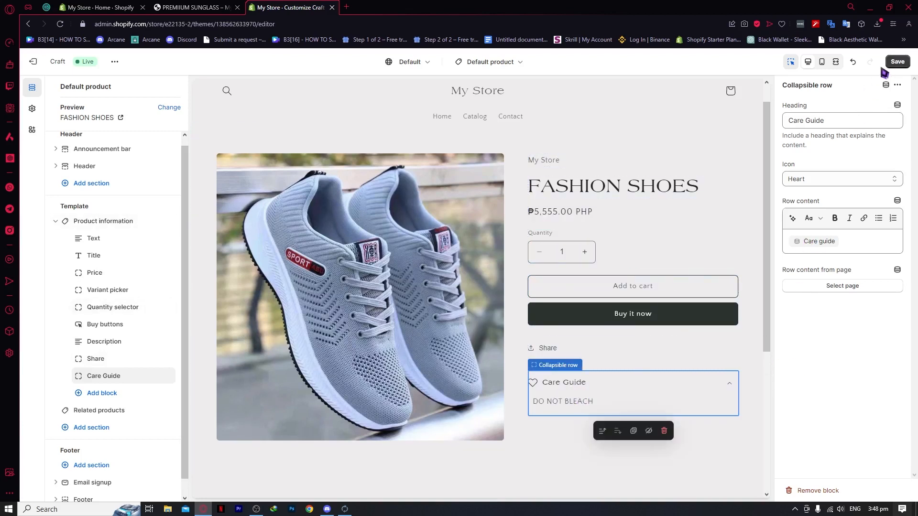
click(900, 64)
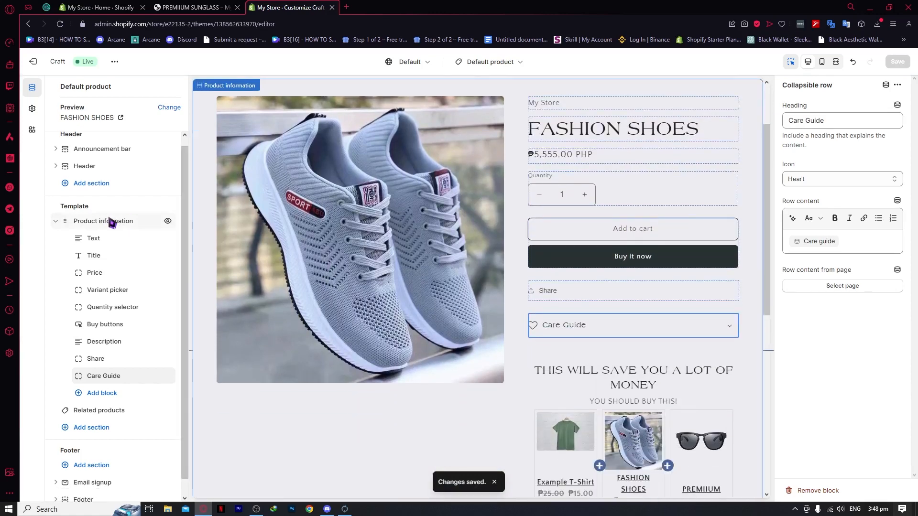
- Exit the theme editor and open the FASHION SHOES product page in the live online store
click(39, 62)
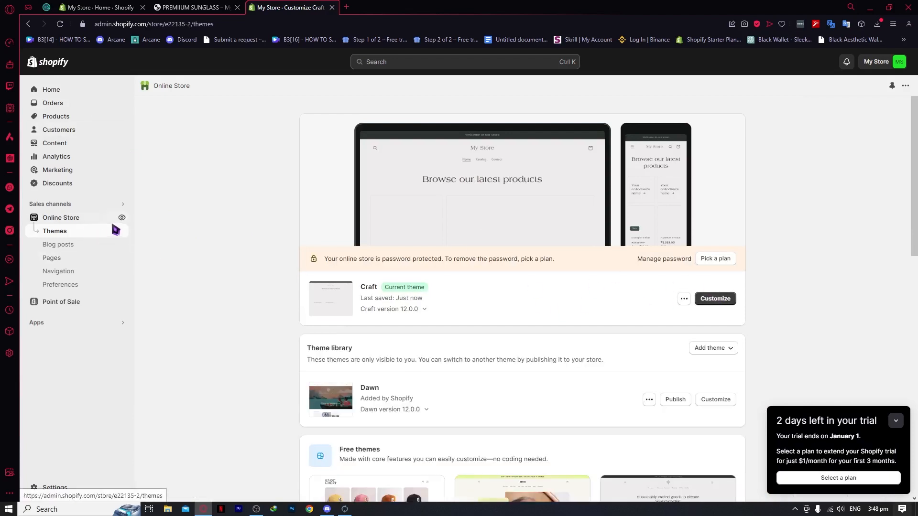
click(122, 218)
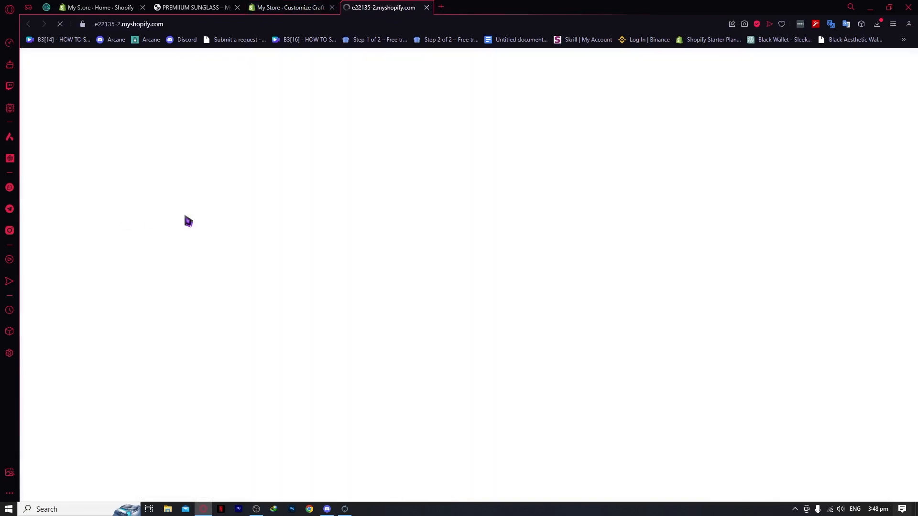
scroll(431, 346, down, 4)
scroll(431, 346, down, 5)
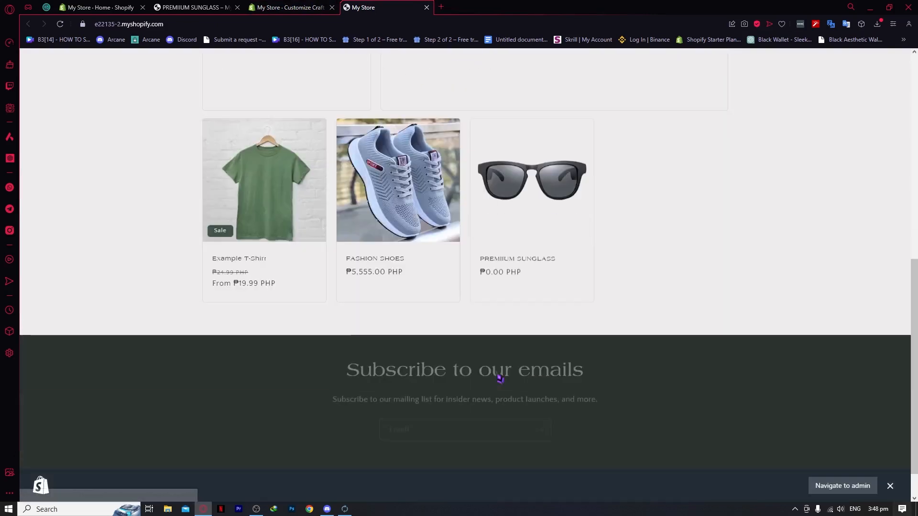
click(388, 197)
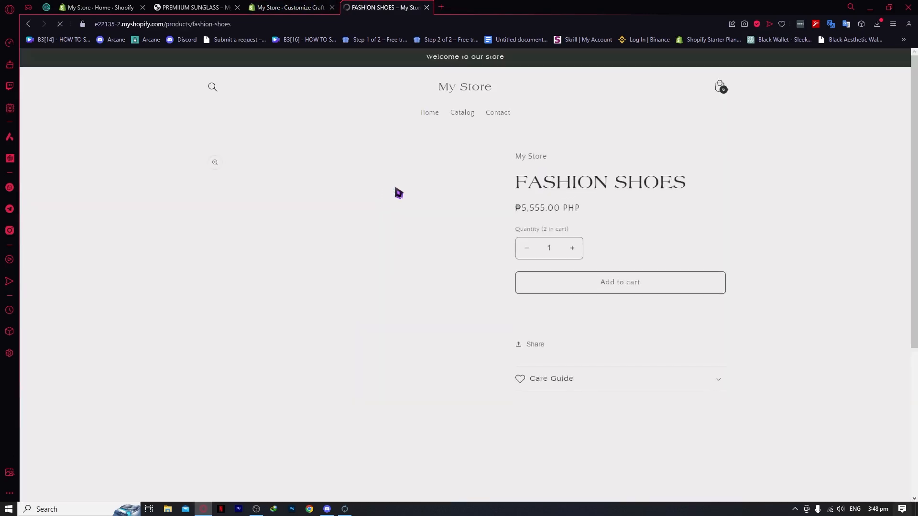
- Expand the Care Guide row on the live FASHION SHOES page and examine its text
scroll(498, 260, down, 2)
scroll(535, 310, down, 1)
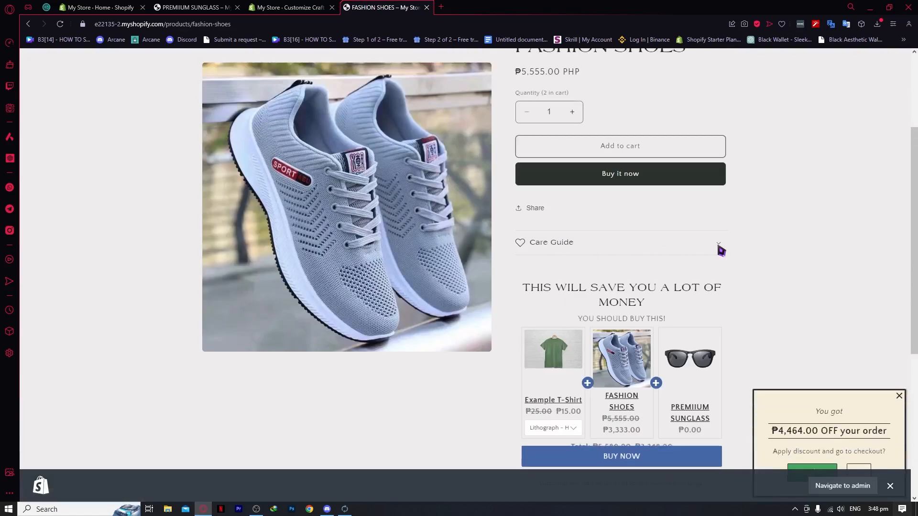
click(551, 246)
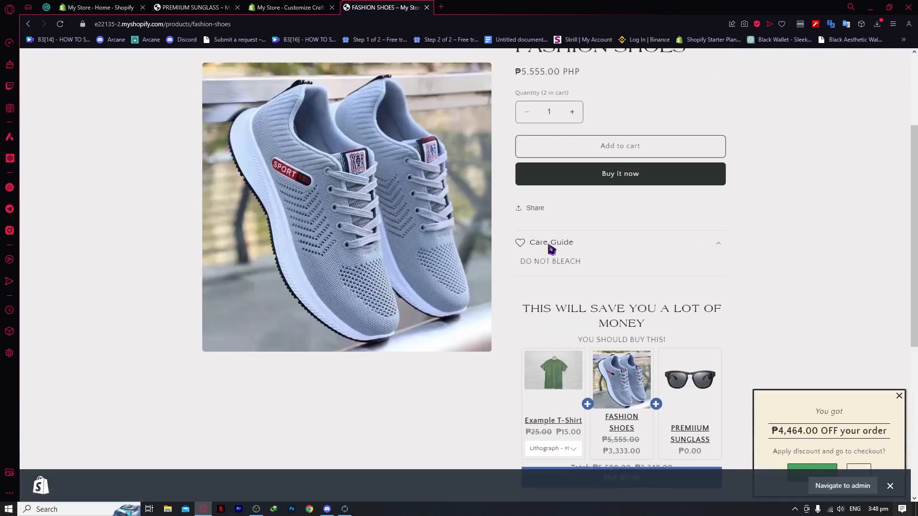
drag(603, 270, 521, 271)
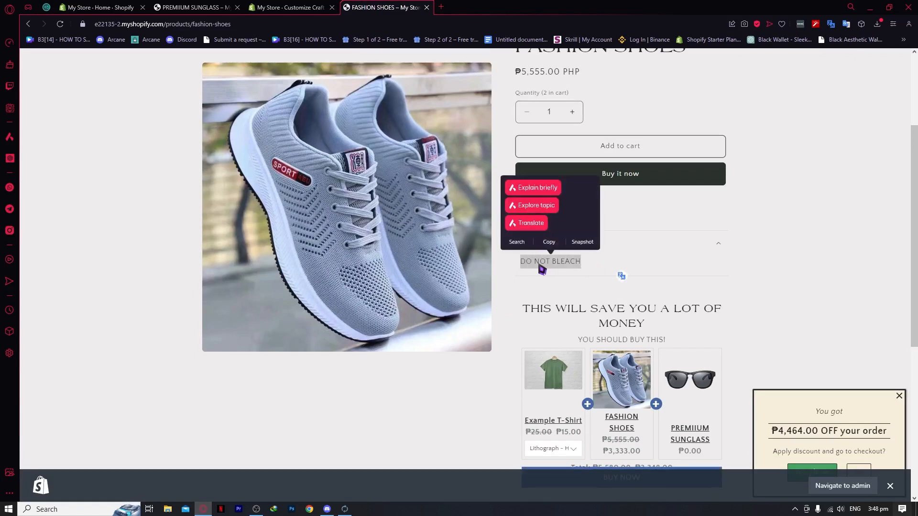
click(515, 271)
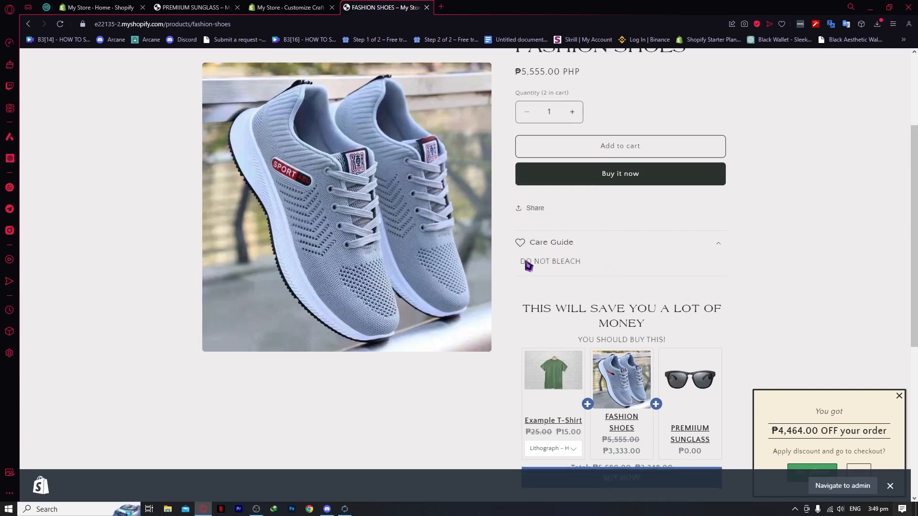
mouse_move(521, 262)
mouse_down()
mouse_move(585, 266)
mouse_move(520, 266)
mouse_up()
click(588, 272)
click(765, 261)
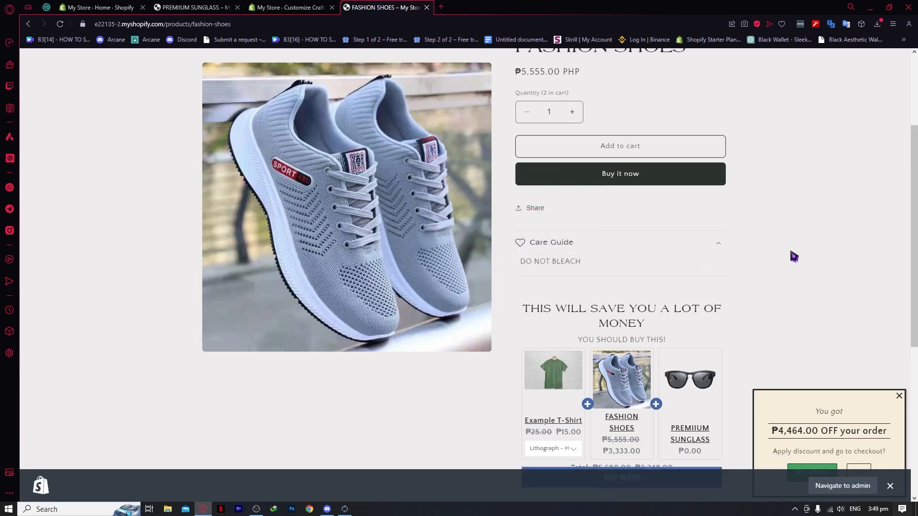